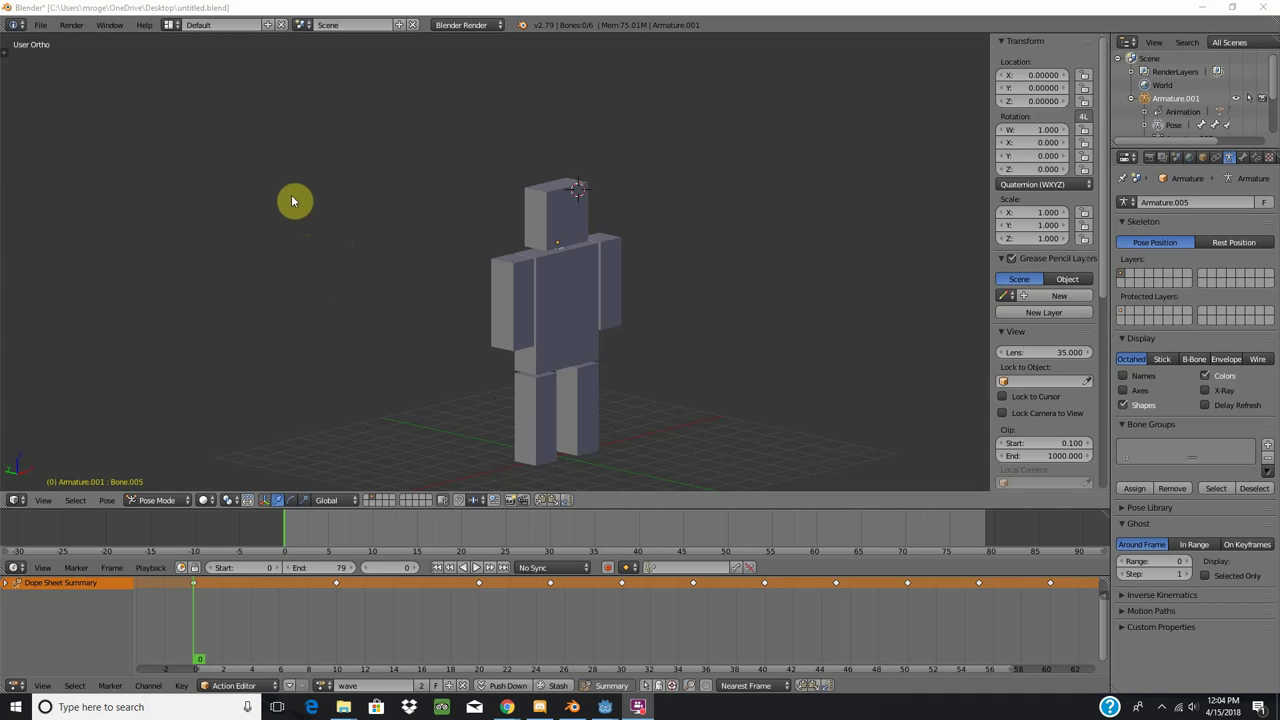
Orbit the viewport around the posed blocky character rig
{"action": "mouse_move", "coordinate": [337, 211]}
{"action": "middle_mouse_down"}
{"action": "mouse_move", "coordinate": [417, 146]}
{"action": "mouse_move", "coordinate": [297, 217]}
{"action": "mouse_move", "coordinate": [319, 223]}
{"action": "middle_mouse_up"}
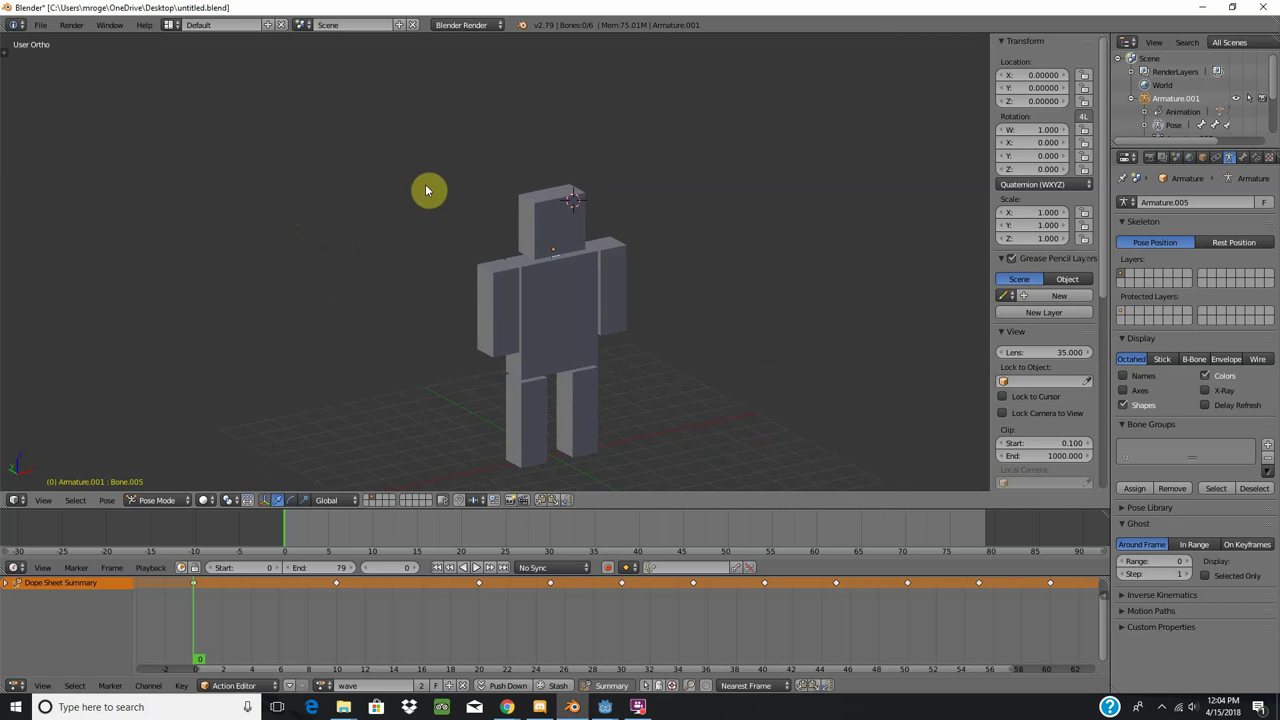
Check the action list, then save the blend file over the existing one
{"action": "left_click", "coordinate": [323, 685]}
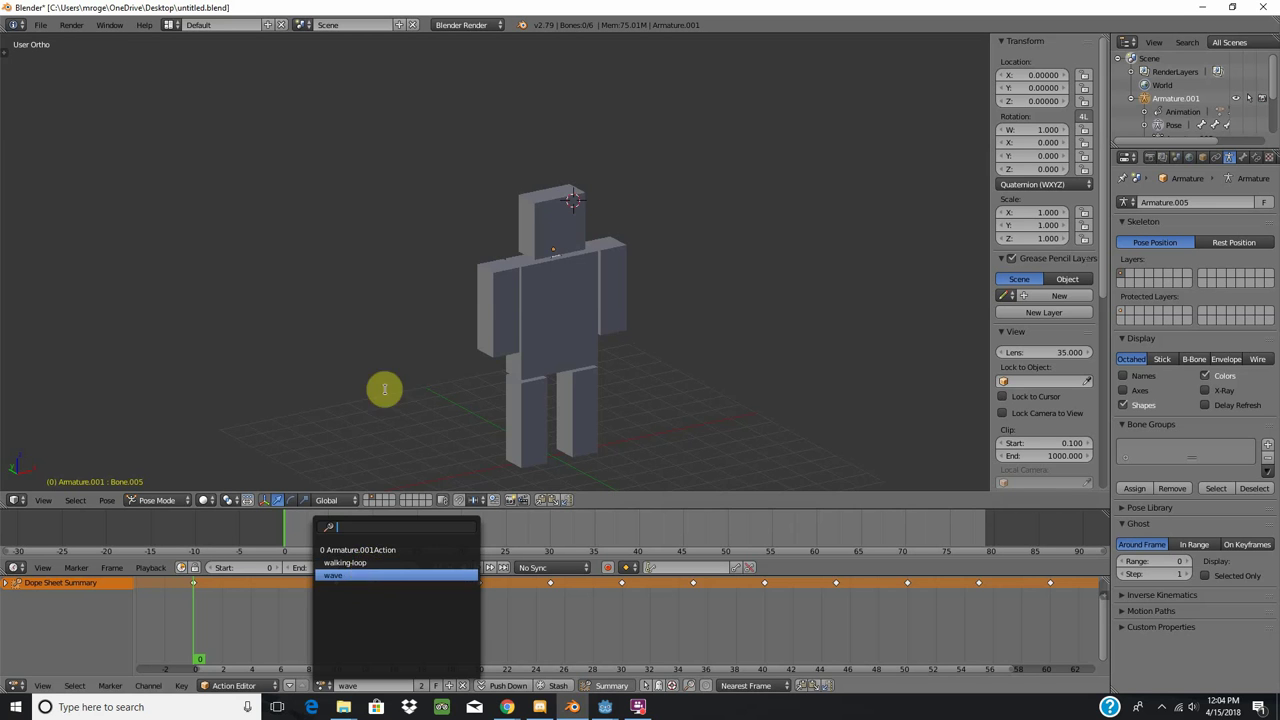
{"action": "key", "text": "ctrl+s"}
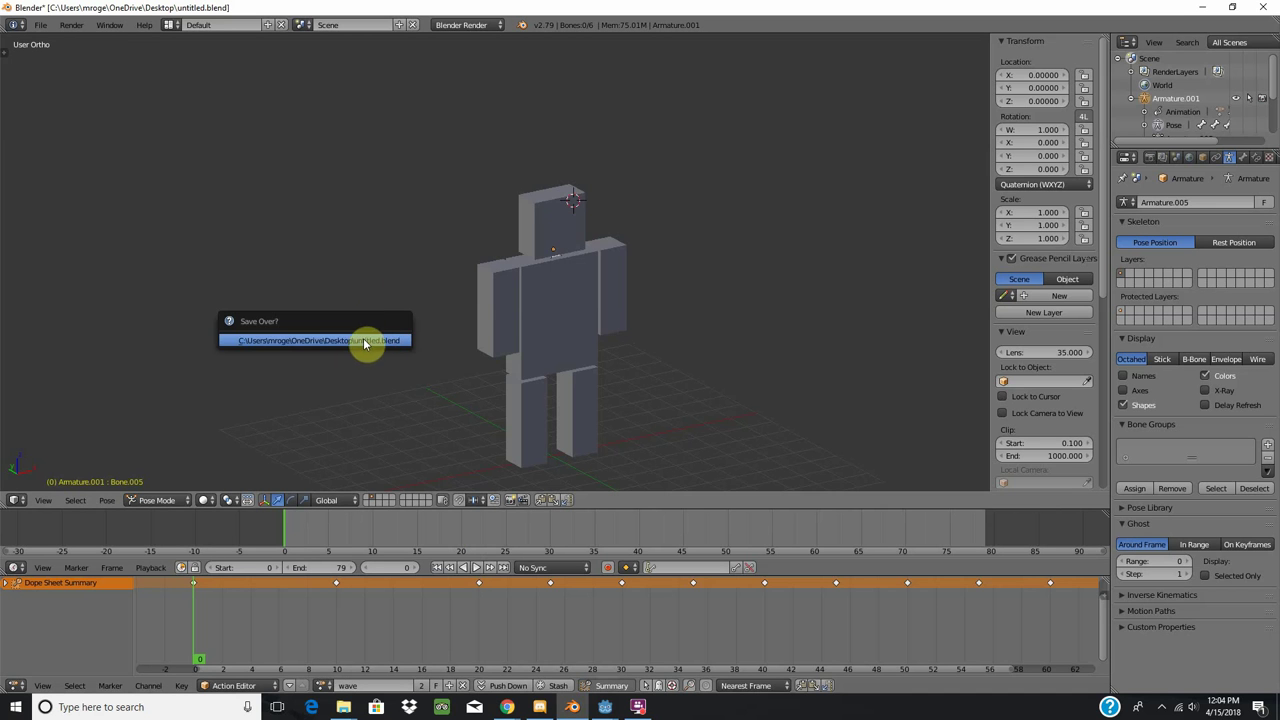
{"action": "key", "text": "Return"}
Reopen untitled.blend from recent files and confirm only walking-loop and wave remain
{"action": "left_click", "coordinate": [40, 25]}
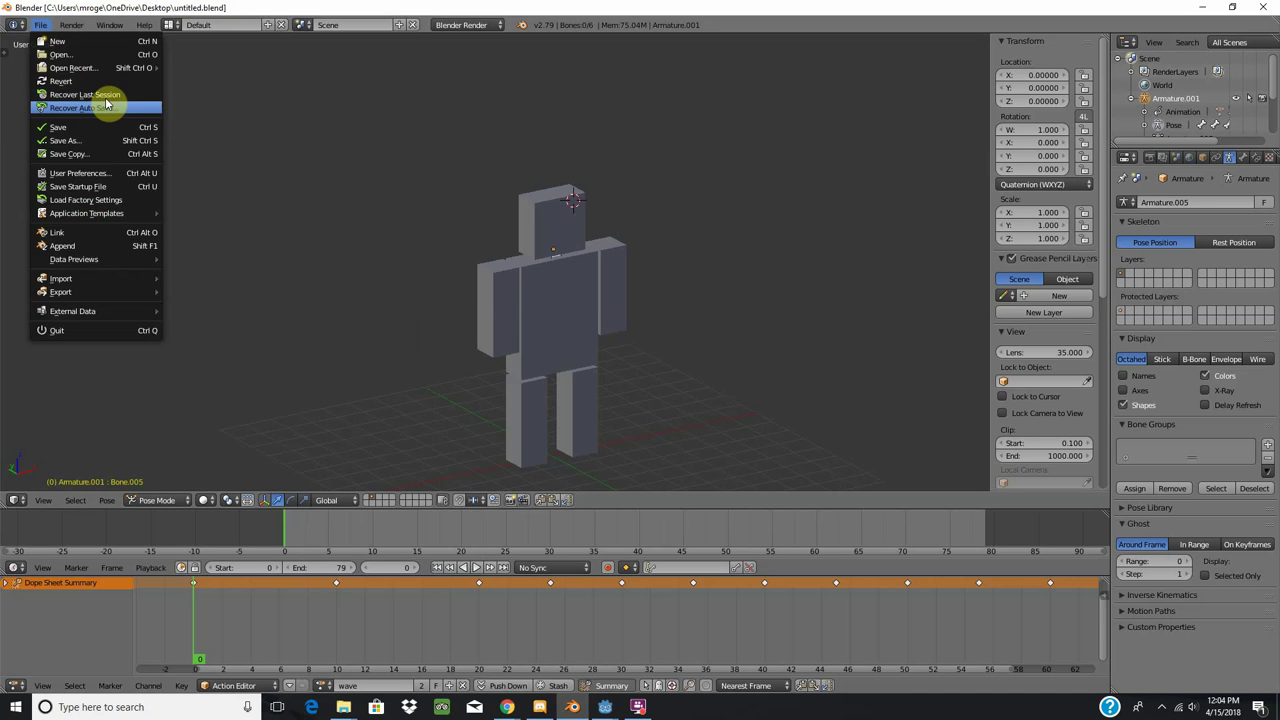
{"action": "mouse_move", "coordinate": [111, 67]}
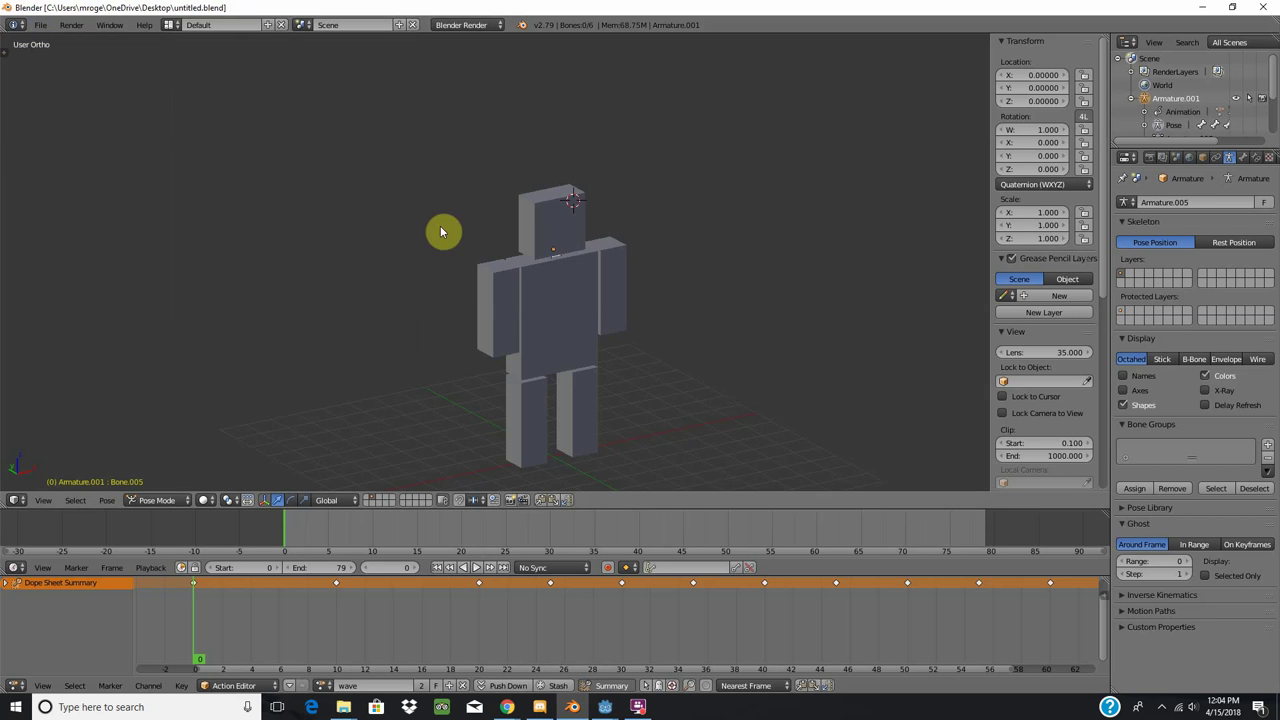
{"action": "left_click", "coordinate": [322, 687]}
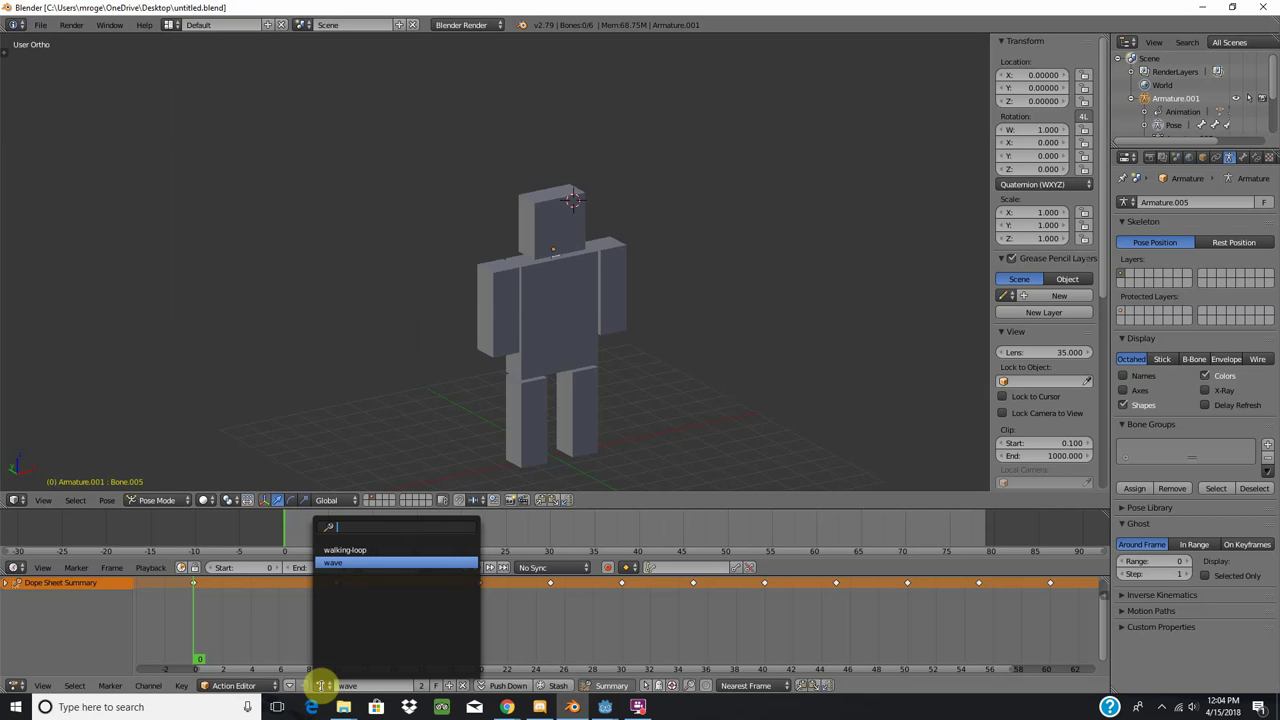
Assign the wave action to the armature and play it back to preview
{"action": "left_click", "coordinate": [360, 551]}
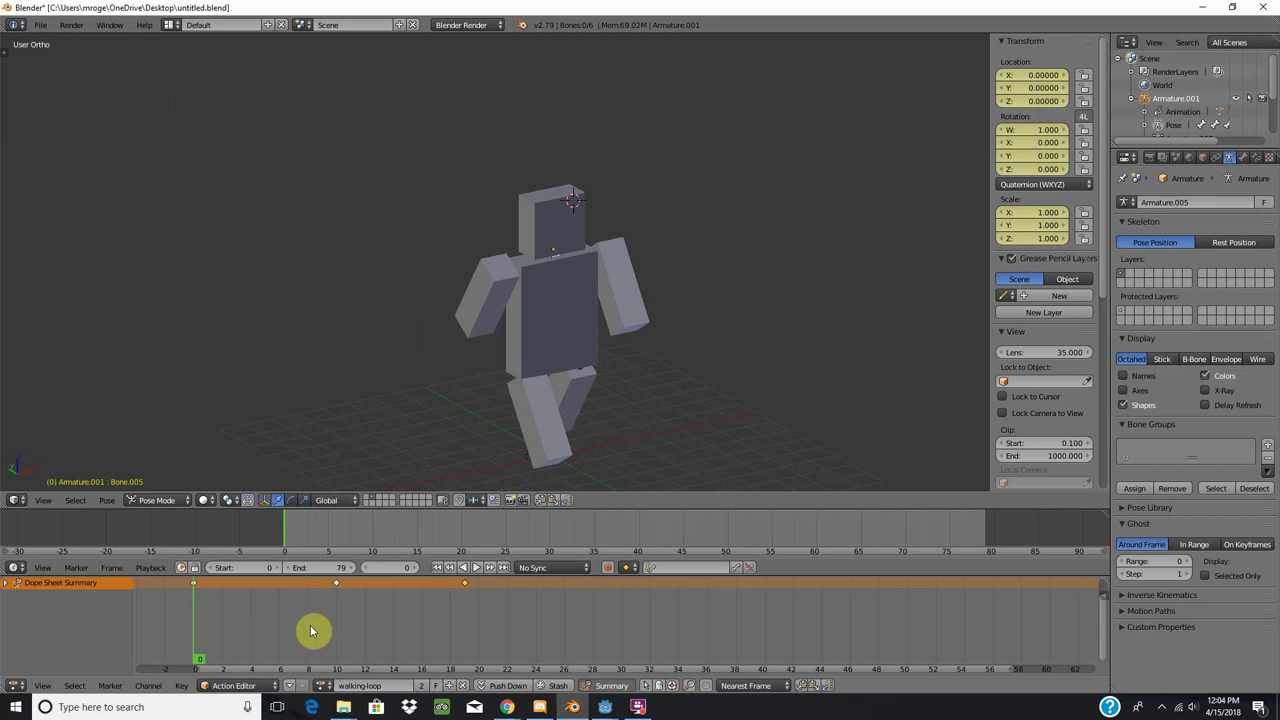
{"action": "left_click", "coordinate": [322, 687]}
{"action": "left_click", "coordinate": [328, 568]}
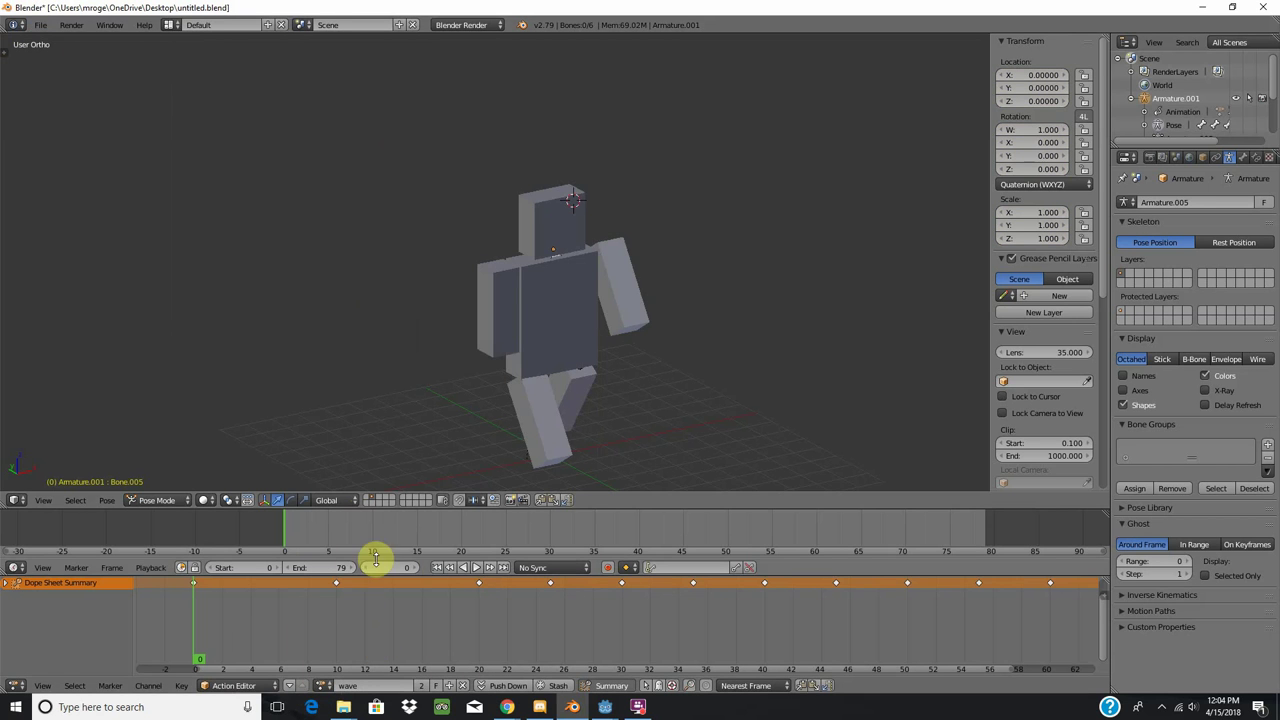
{"action": "left_click", "coordinate": [477, 567]}
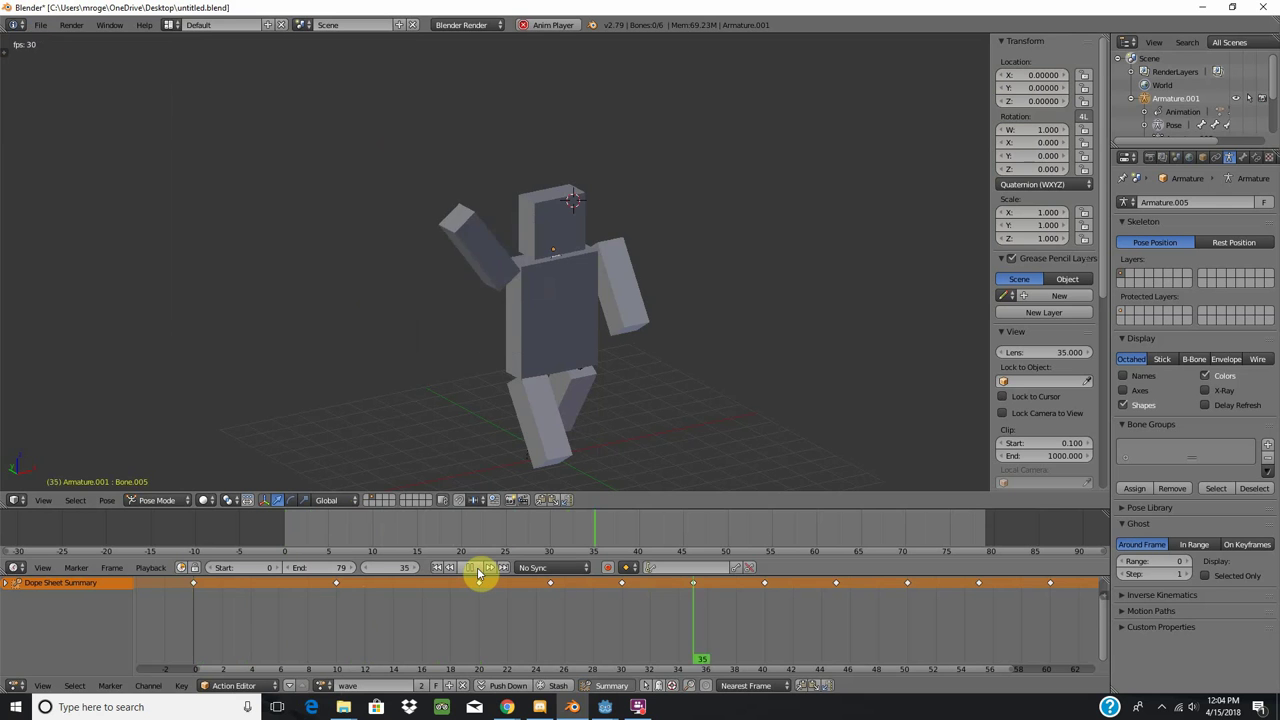
{"action": "left_click", "coordinate": [477, 567]}
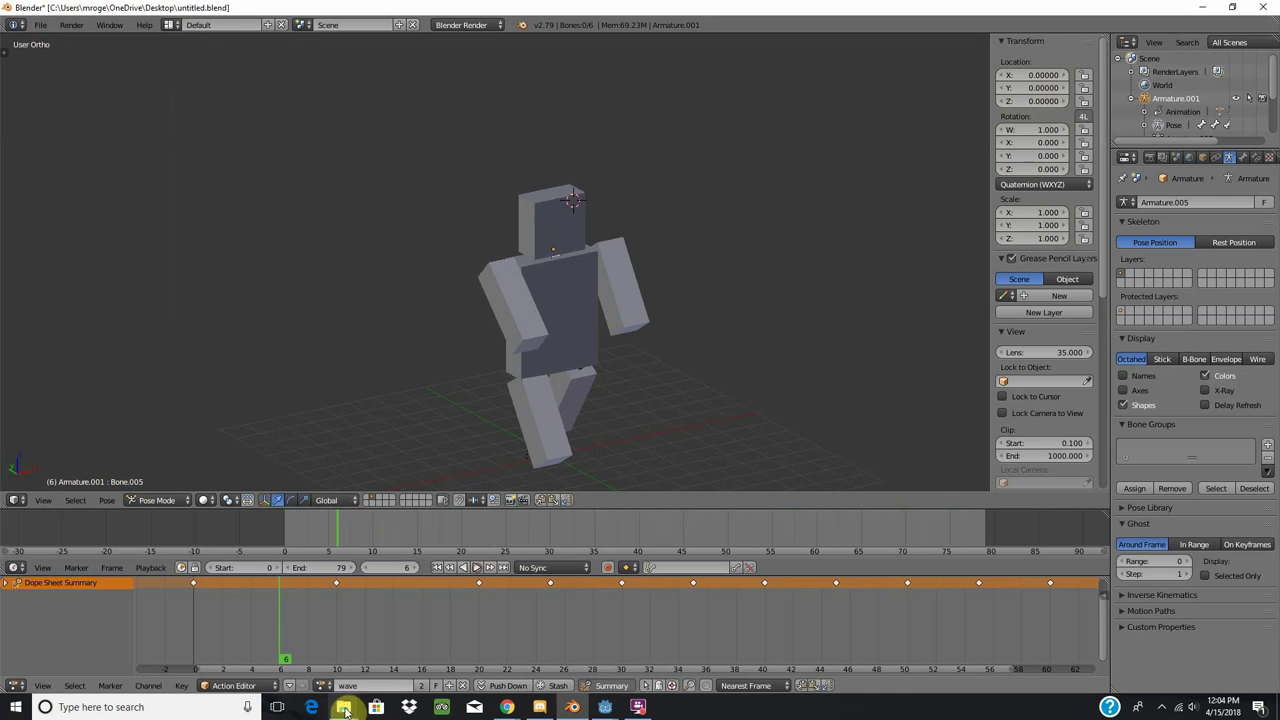
Keep wave as the current action and set the playback end frame to 19
{"action": "left_click", "coordinate": [322, 686]}
{"action": "left_click", "coordinate": [340, 557]}
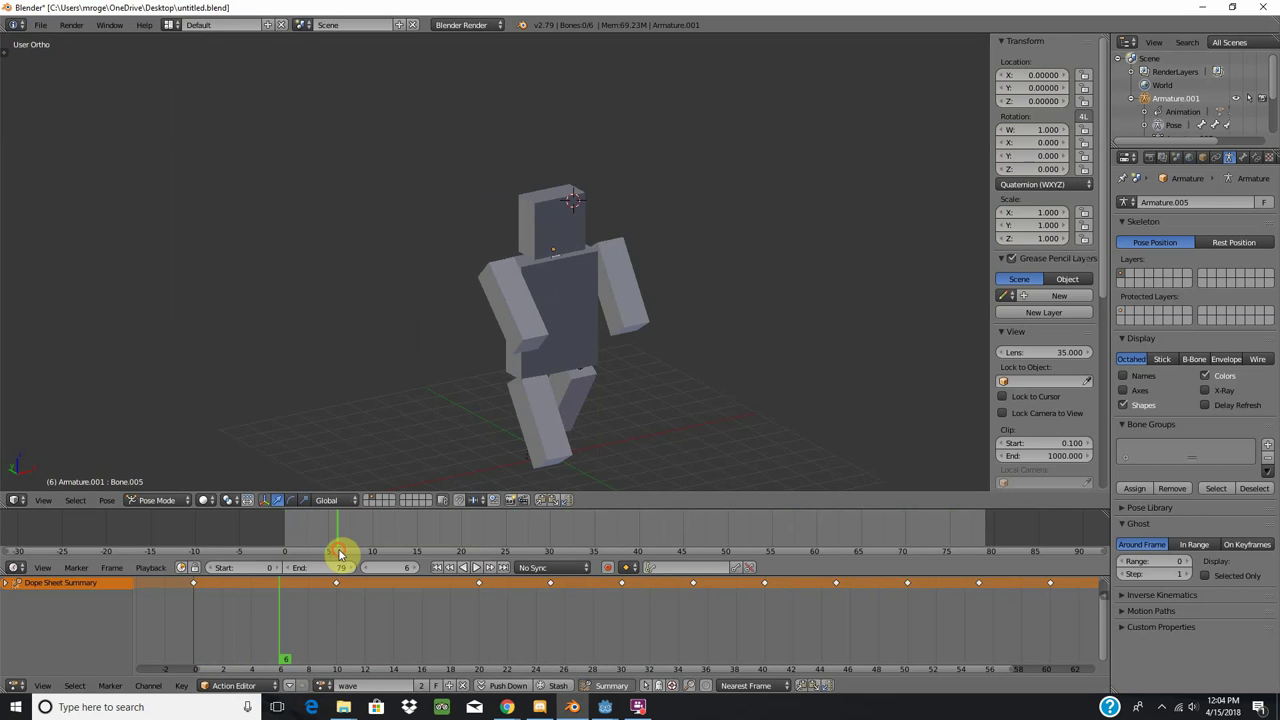
{"action": "left_click", "coordinate": [332, 568]}
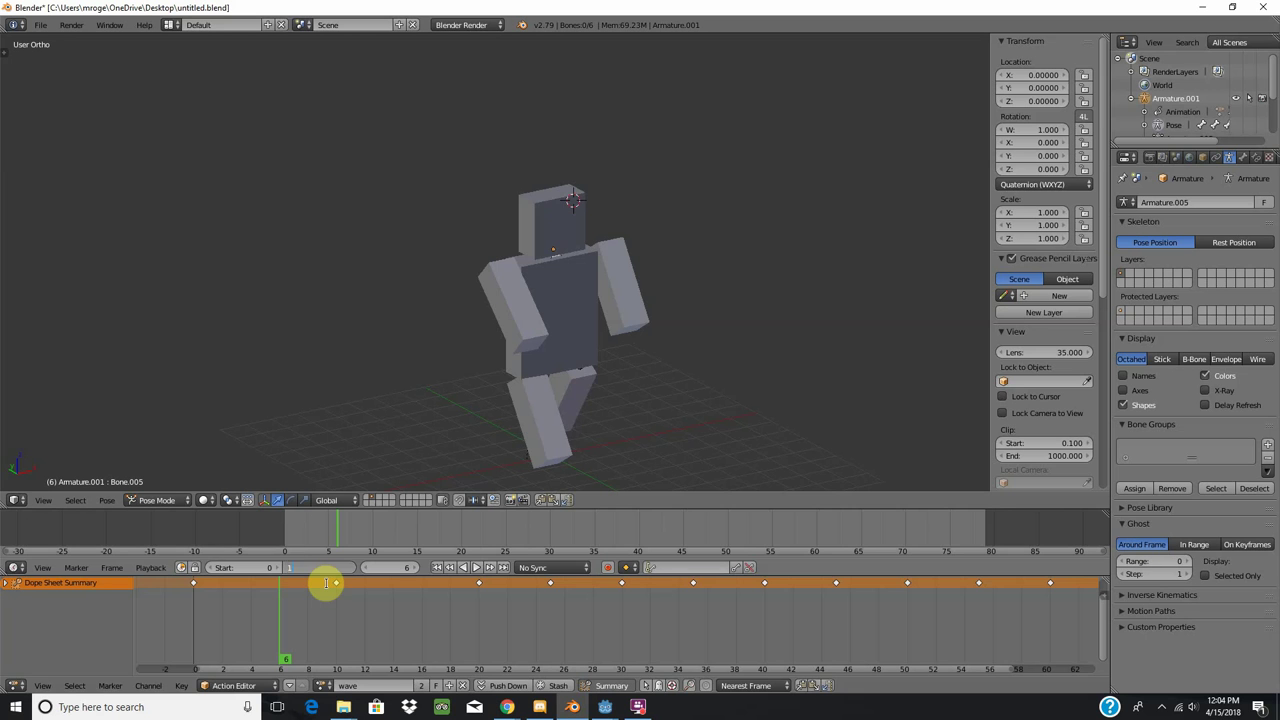
{"action": "type", "text": "19"}
{"action": "key", "text": "Return"}
Make walking-loop the armature's action and play it
{"action": "left_click", "coordinate": [326, 688]}
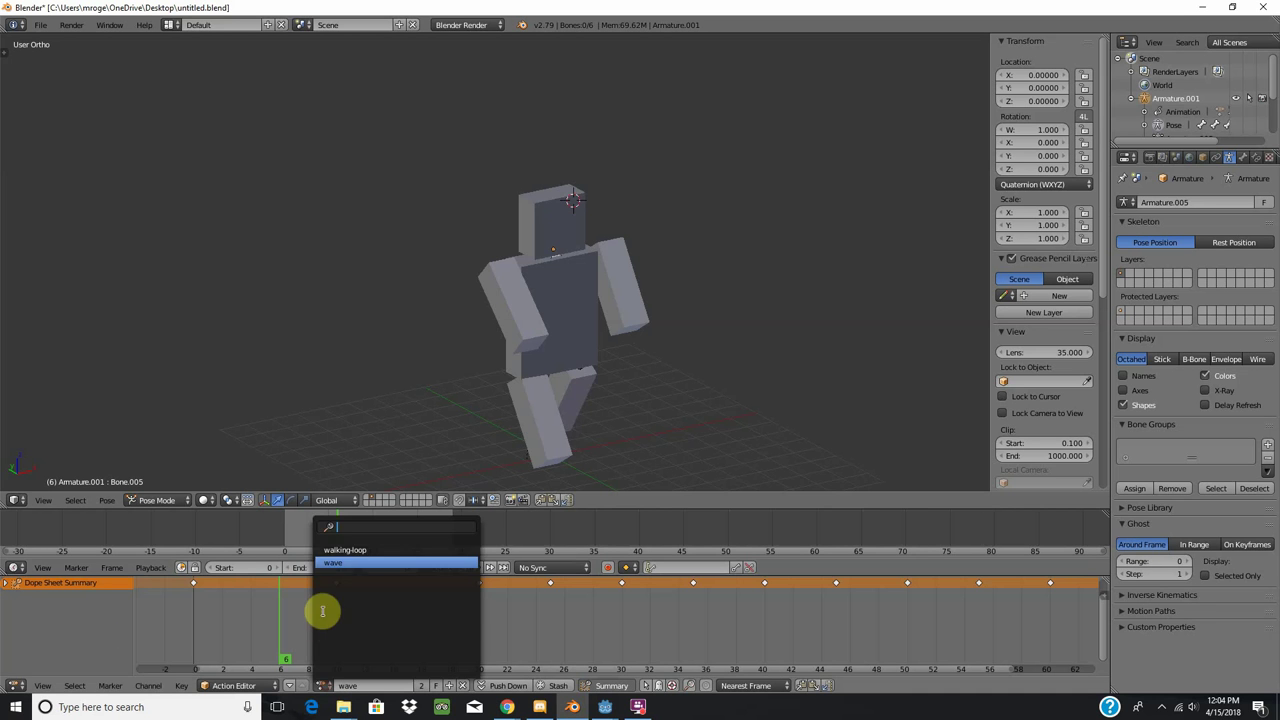
{"action": "left_click", "coordinate": [343, 544]}
{"action": "left_click", "coordinate": [477, 570]}
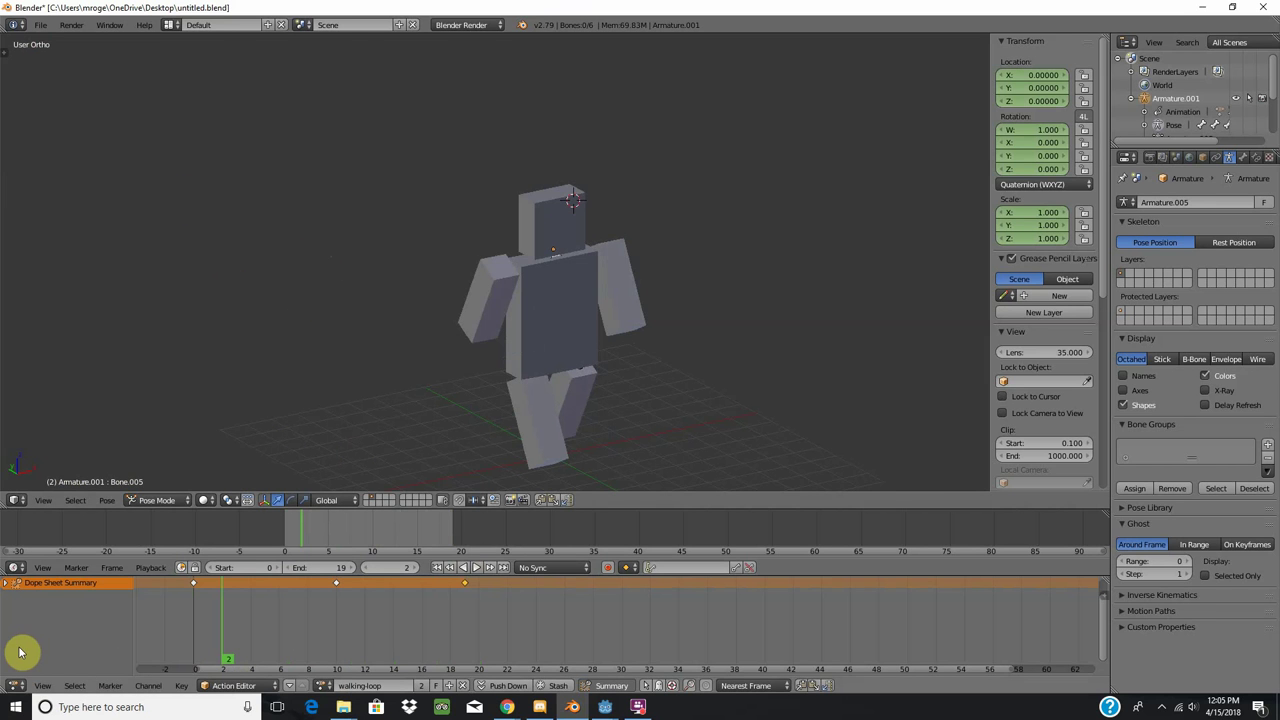
Restore the Dope Sheet's Action Editor, jump to frame 10, and return to Object Mode
{"action": "left_click", "coordinate": [15, 685]}
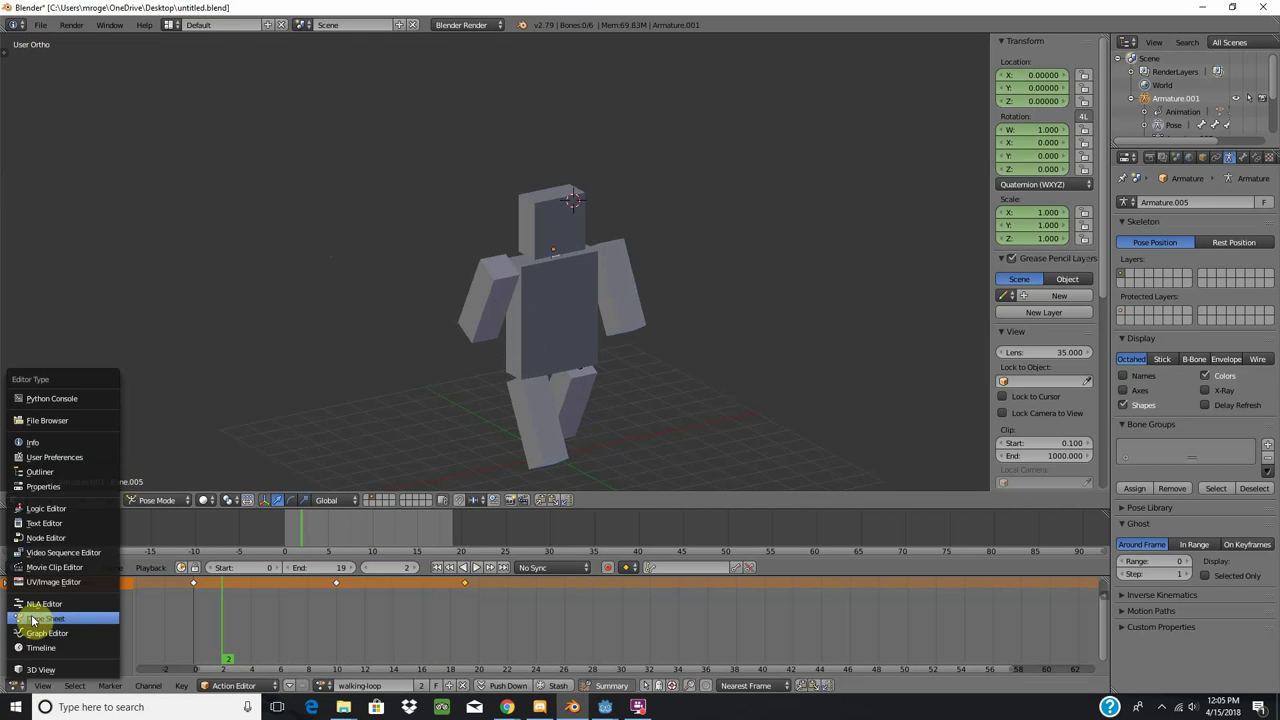
{"action": "left_click", "coordinate": [34, 619]}
{"action": "left_click", "coordinate": [240, 688]}
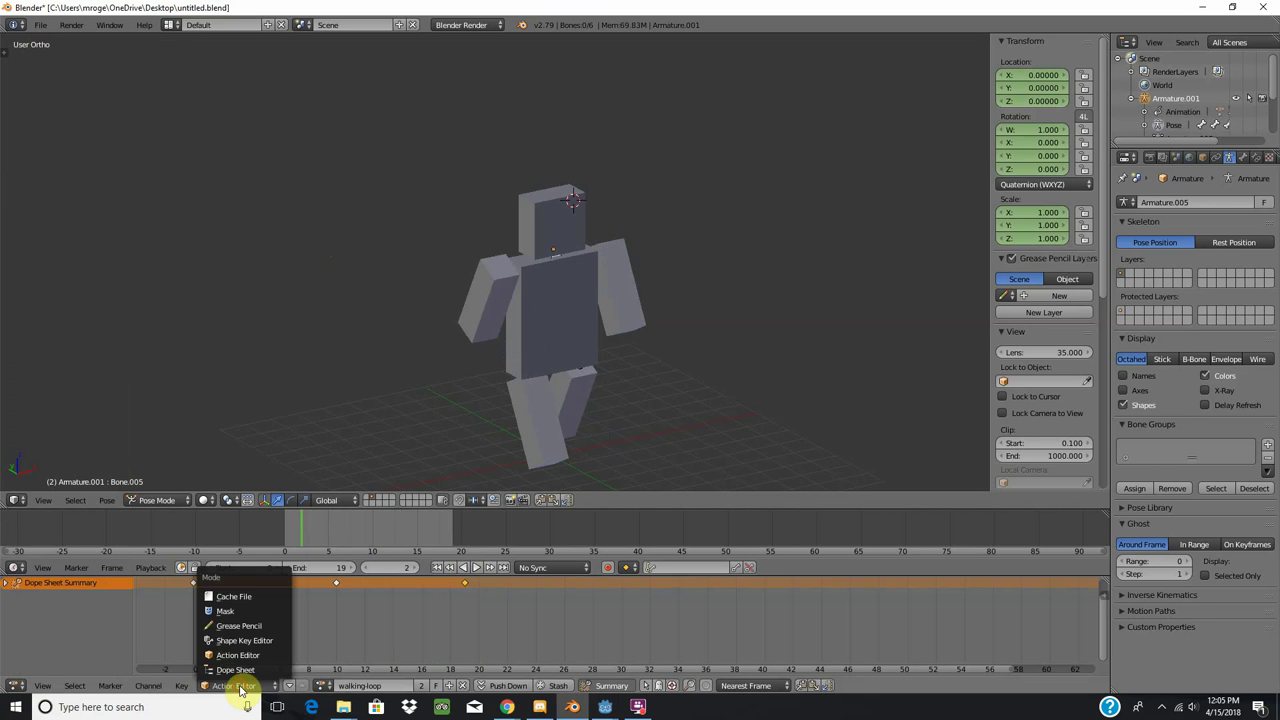
{"action": "left_click", "coordinate": [240, 655]}
{"action": "left_click", "coordinate": [337, 657]}
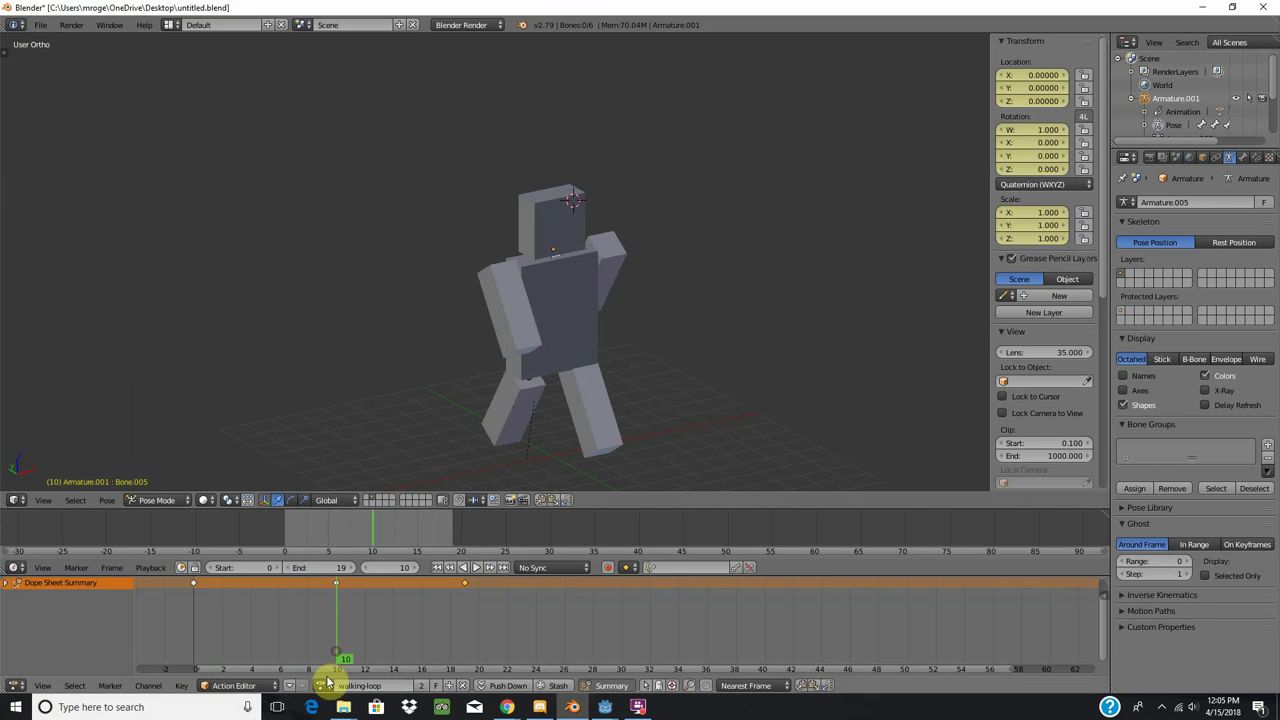
{"action": "left_click", "coordinate": [325, 687]}
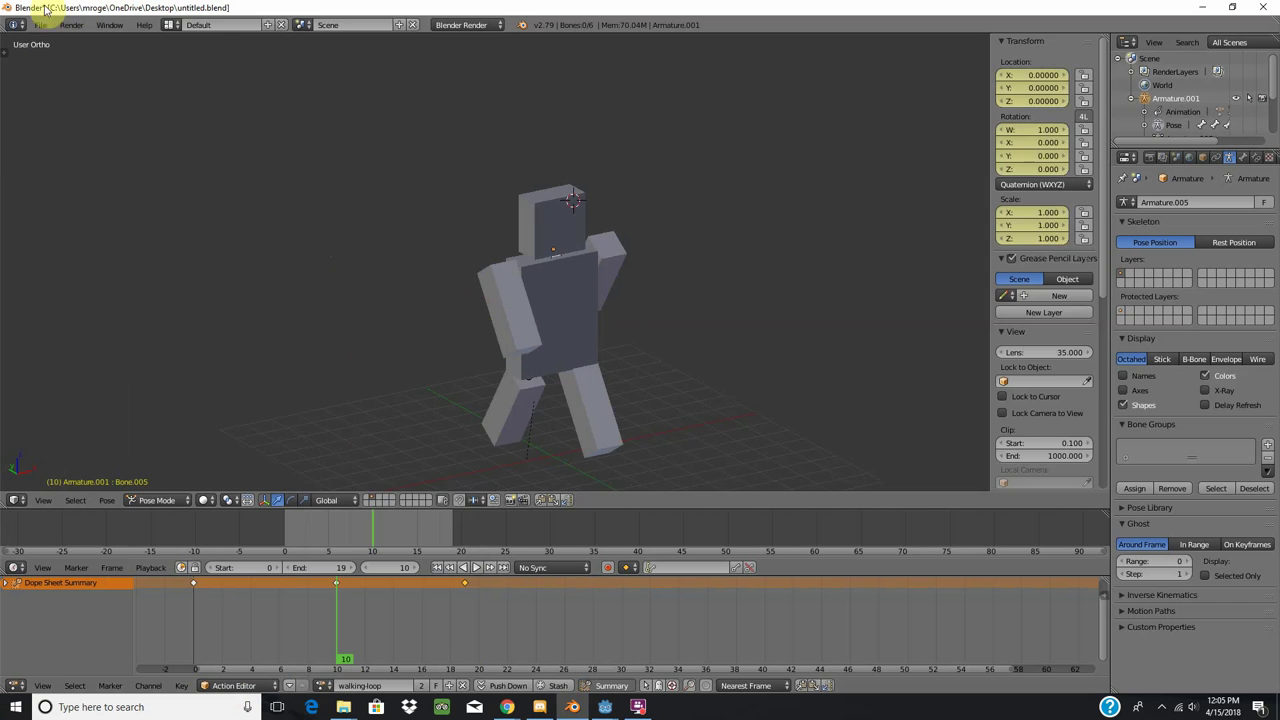
{"action": "key", "text": "ctrl+Tab"}
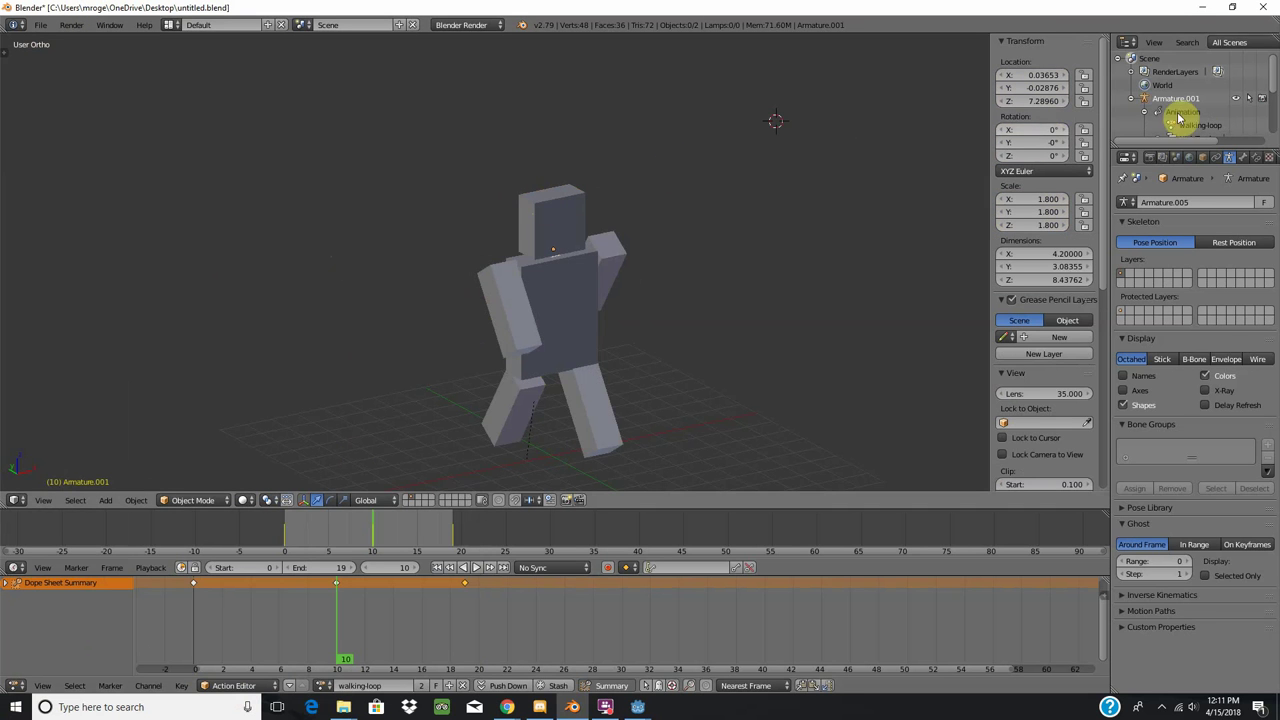
Select Armature.001 with its mesh in the Outliner and orbit the character forward
{"action": "left_click", "coordinate": [1131, 44]}
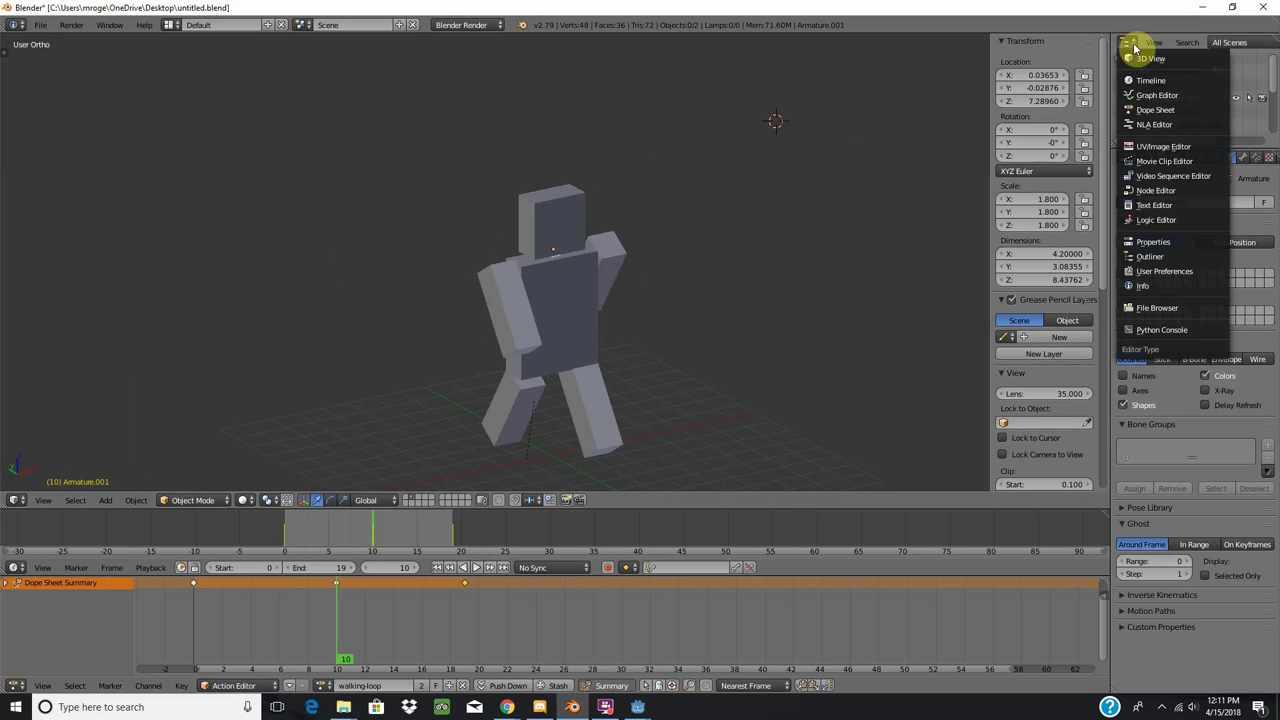
{"action": "left_click", "coordinate": [1134, 47]}
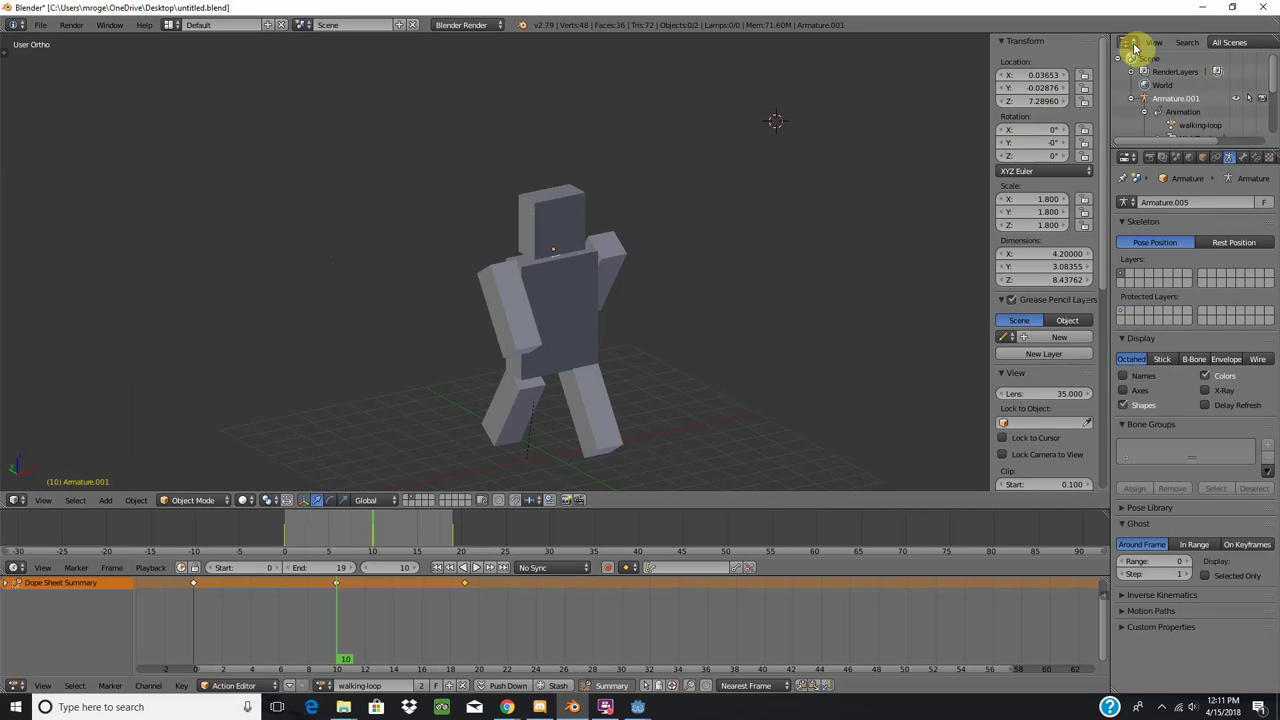
{"action": "left_click", "coordinate": [1145, 104]}
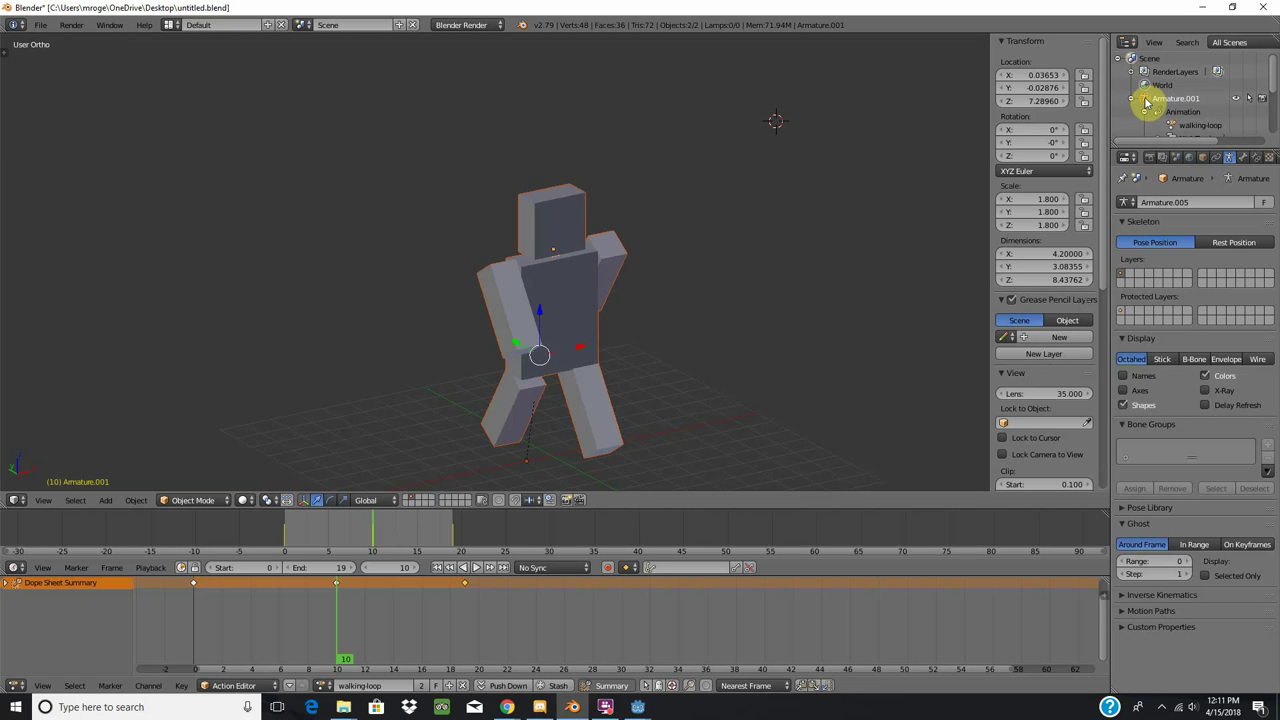
{"action": "middle_click_drag", "start_coordinate": [654, 260], "coordinate": [594, 209]}
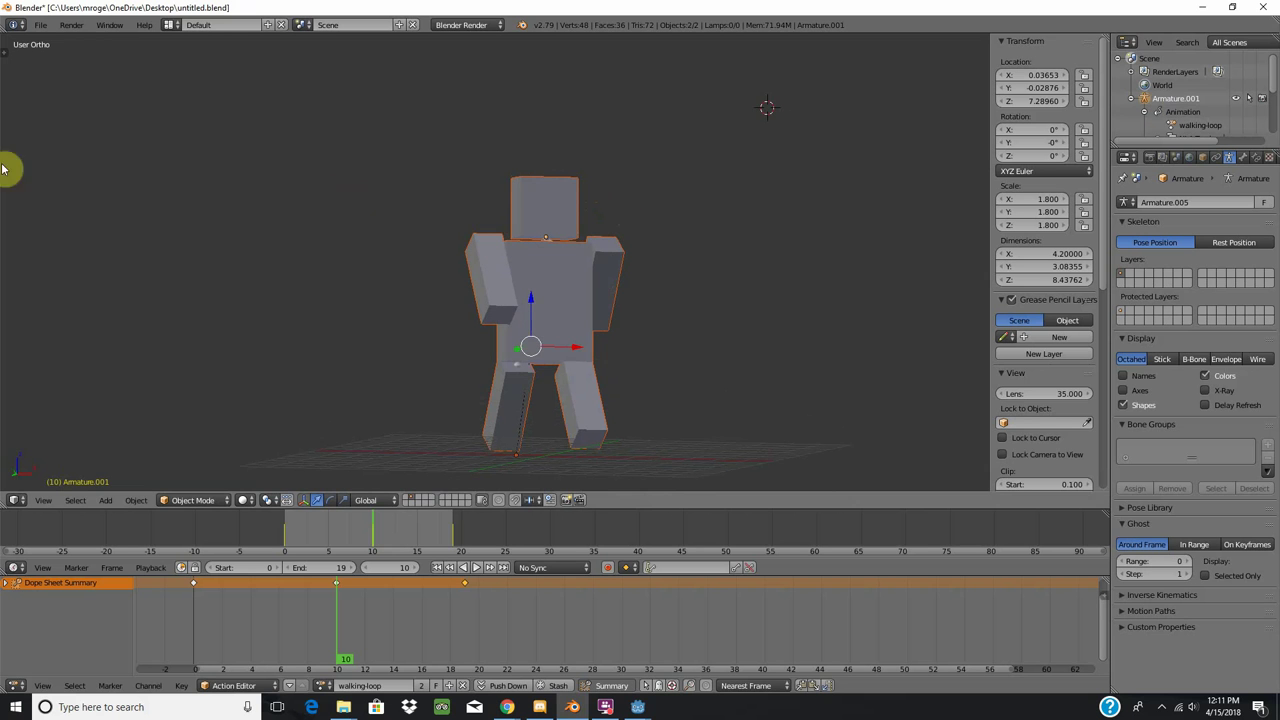
Export the selection as Collada to character.dae
{"action": "left_click", "coordinate": [40, 24]}
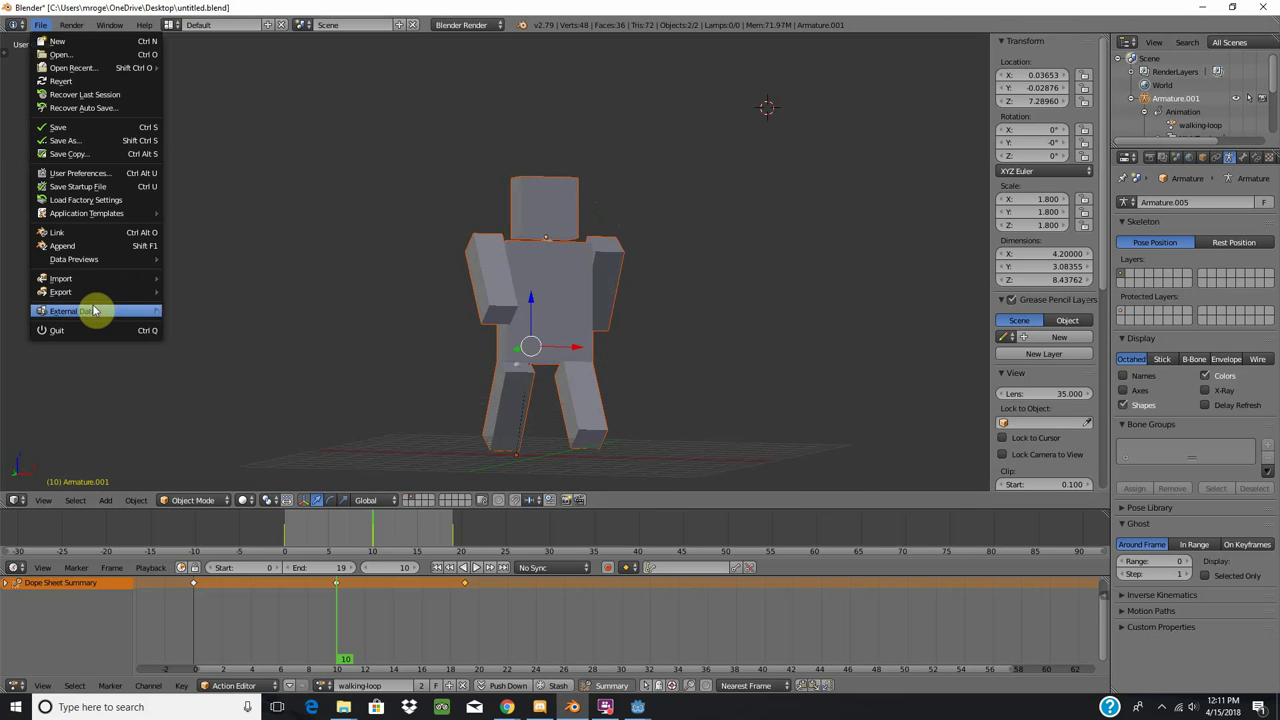
{"action": "mouse_move", "coordinate": [98, 291]}
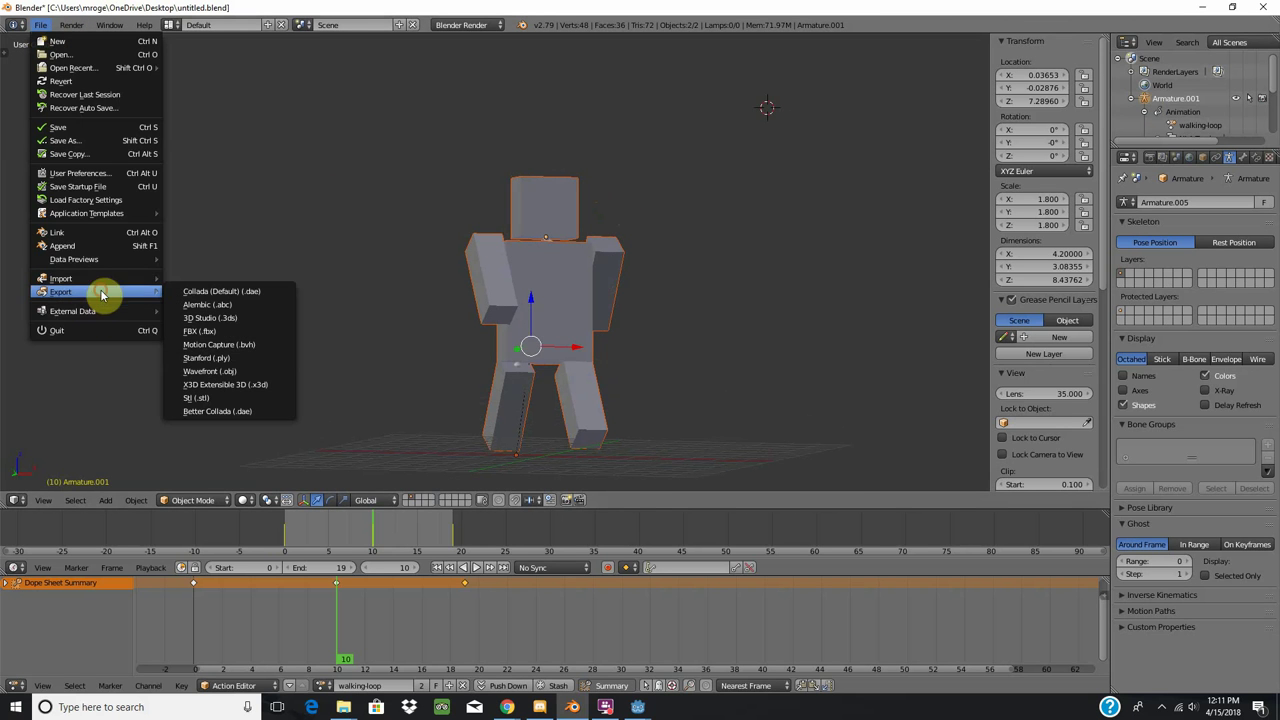
{"action": "left_click", "coordinate": [252, 417]}
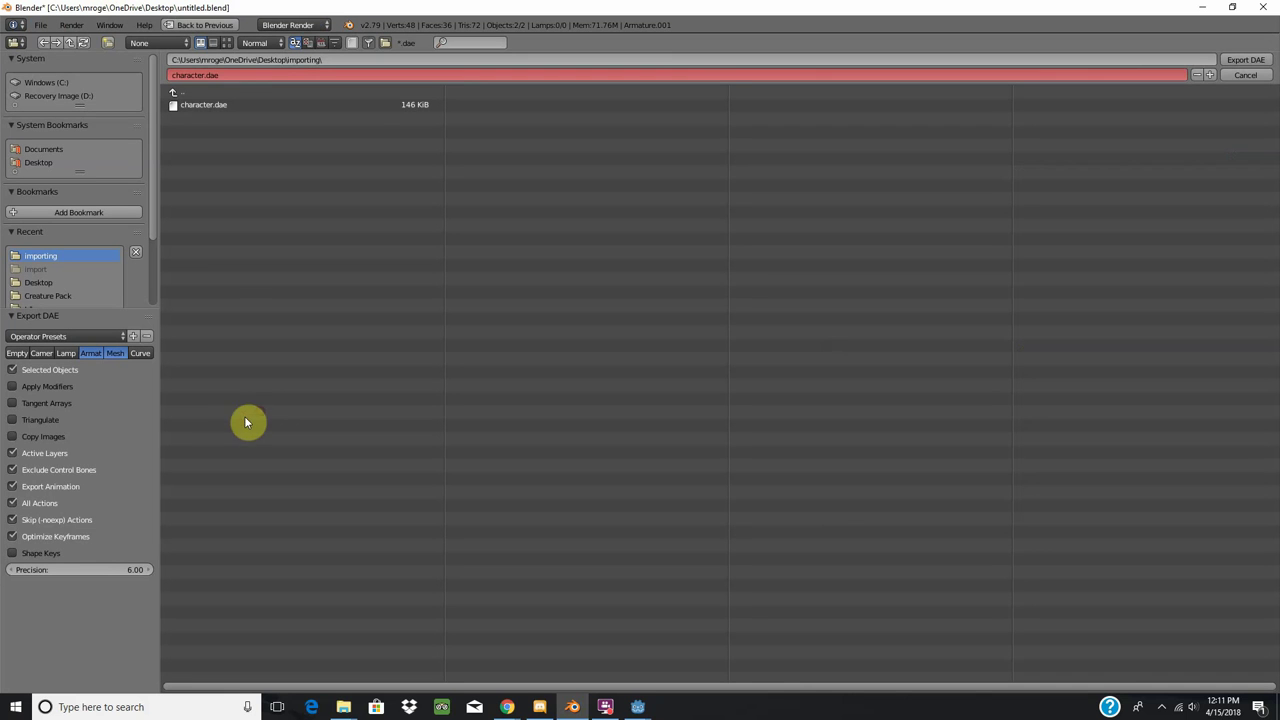
{"action": "left_click", "coordinate": [1240, 62]}
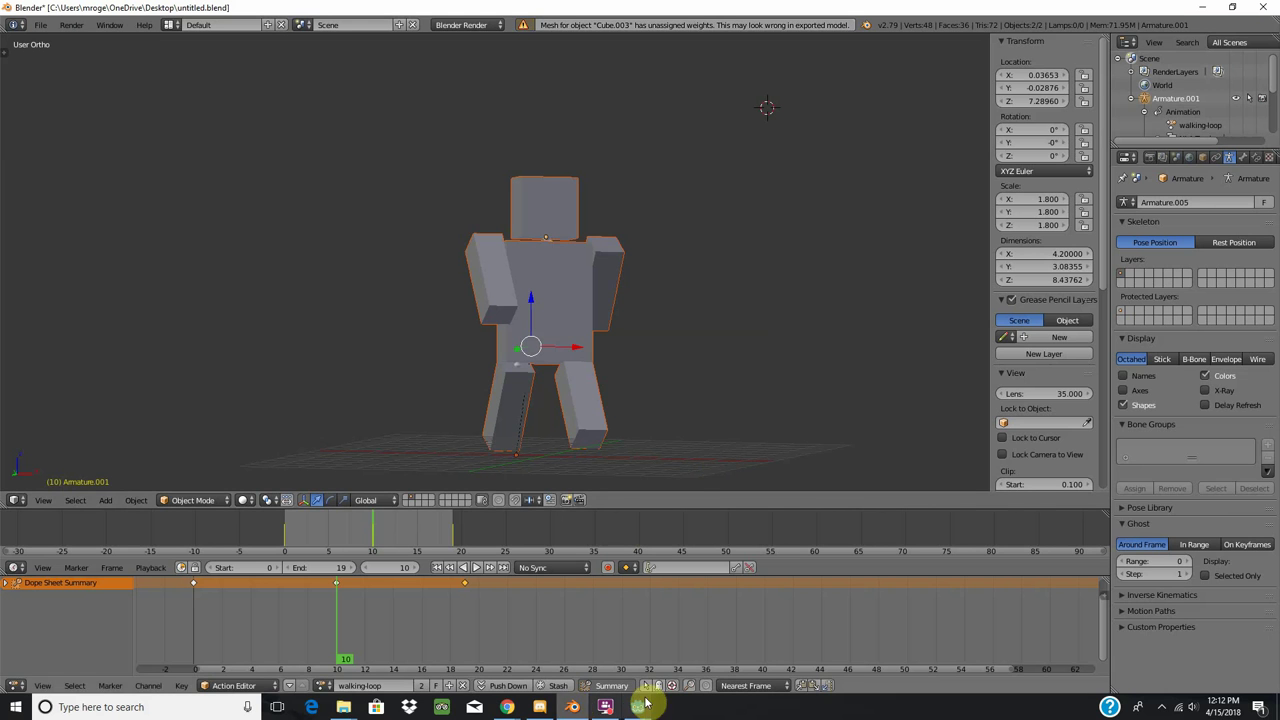
In Godot, drag character.dae from the FileSystem dock into the 3D scene
{"action": "left_click", "coordinate": [657, 643]}
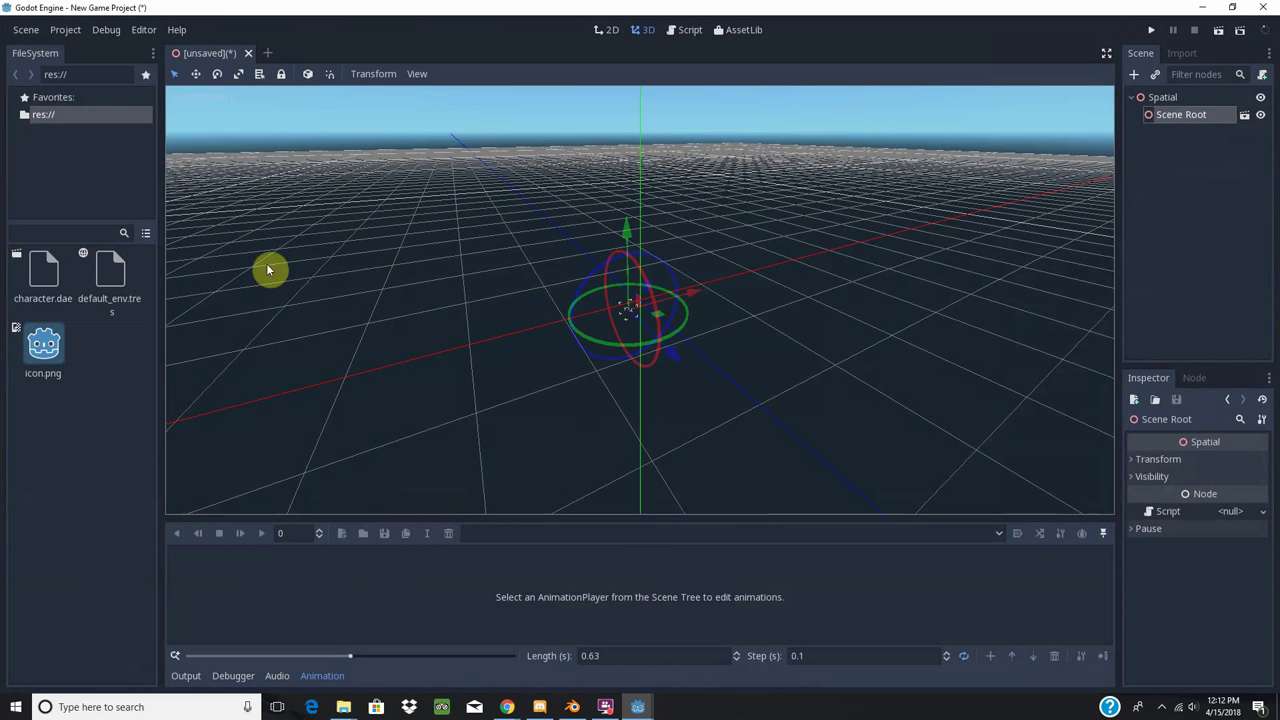
{"action": "left_click", "coordinate": [45, 268]}
{"action": "left_click_drag", "start_coordinate": [555, 289], "coordinate": [371, 214]}
Select the instanced character node and open its scene for editing
{"action": "scroll", "coordinate": [380, 210], "scroll_direction": "down", "scroll_amount": 5}
{"action": "middle_click_drag", "start_coordinate": [378, 205], "coordinate": [537, 157]}
{"action": "left_click", "coordinate": [595, 268]}
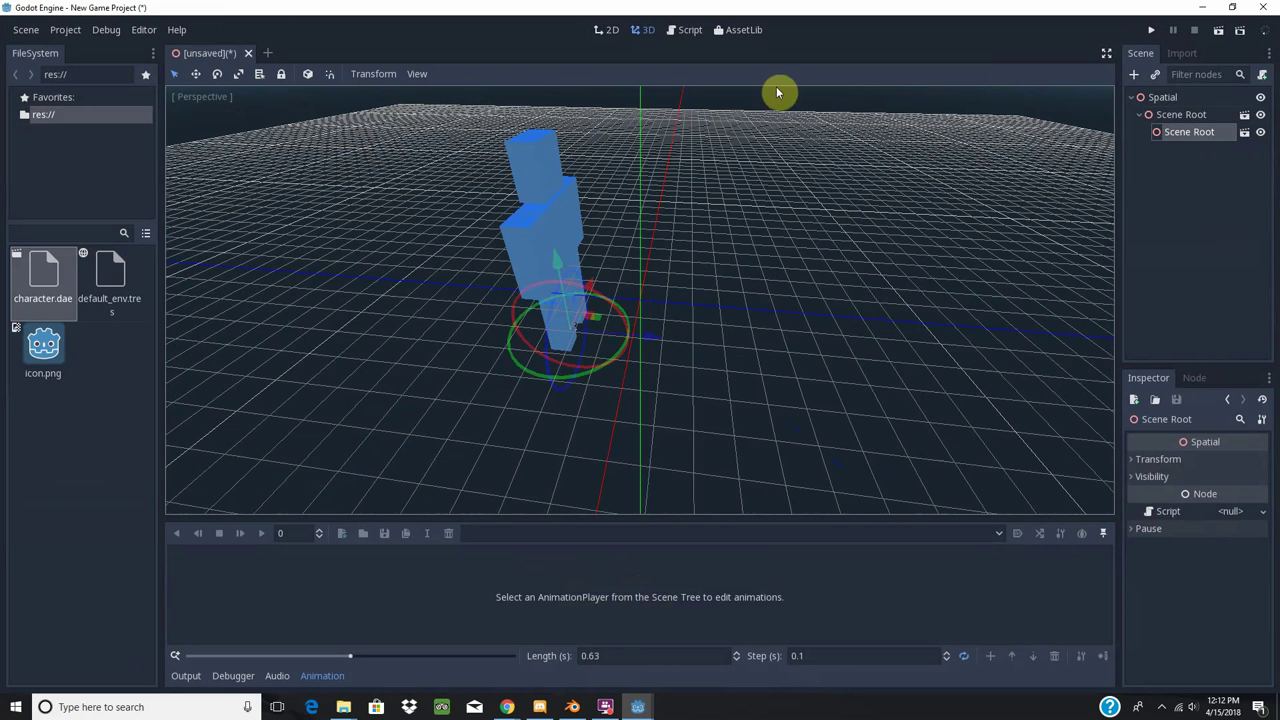
{"action": "left_click", "coordinate": [1244, 133]}
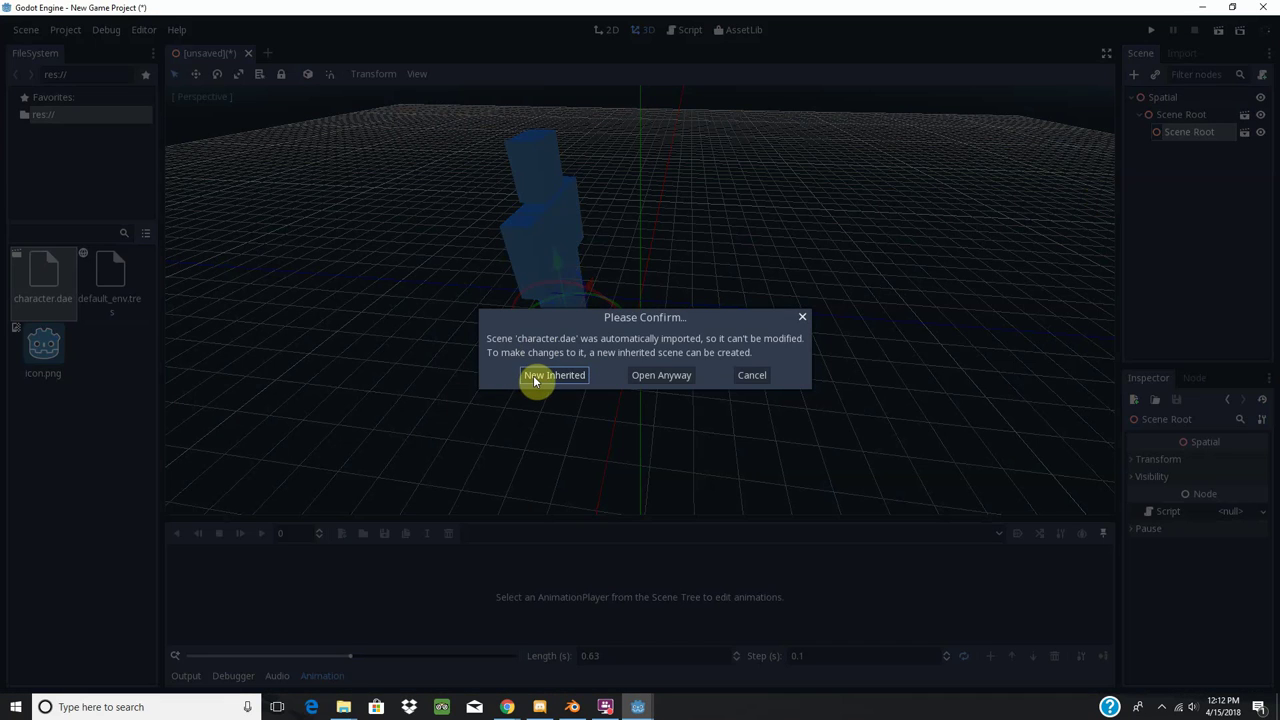
Create a new inherited scene from character.dae and play walking-loop in its AnimationPlayer
{"action": "left_click", "coordinate": [553, 375]}
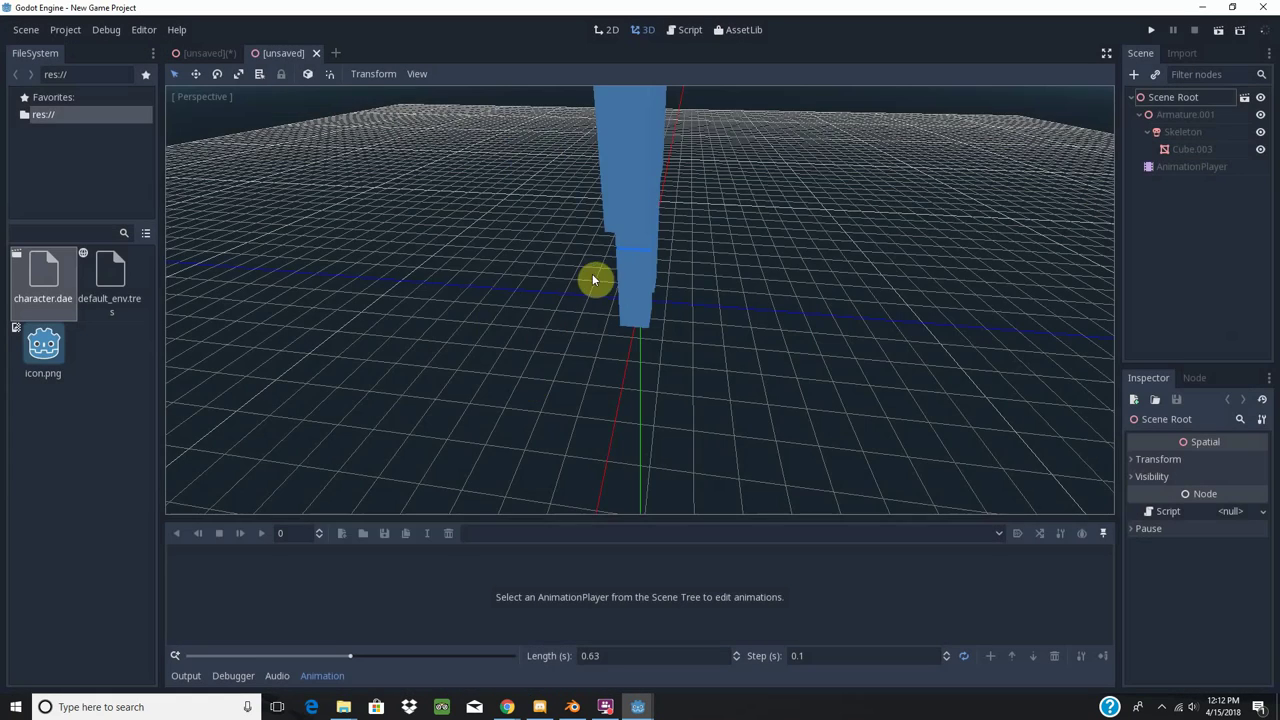
{"action": "middle_click_drag", "start_coordinate": [489, 308], "coordinate": [623, 272]}
{"action": "scroll", "coordinate": [623, 272], "scroll_direction": "down", "scroll_amount": 3}
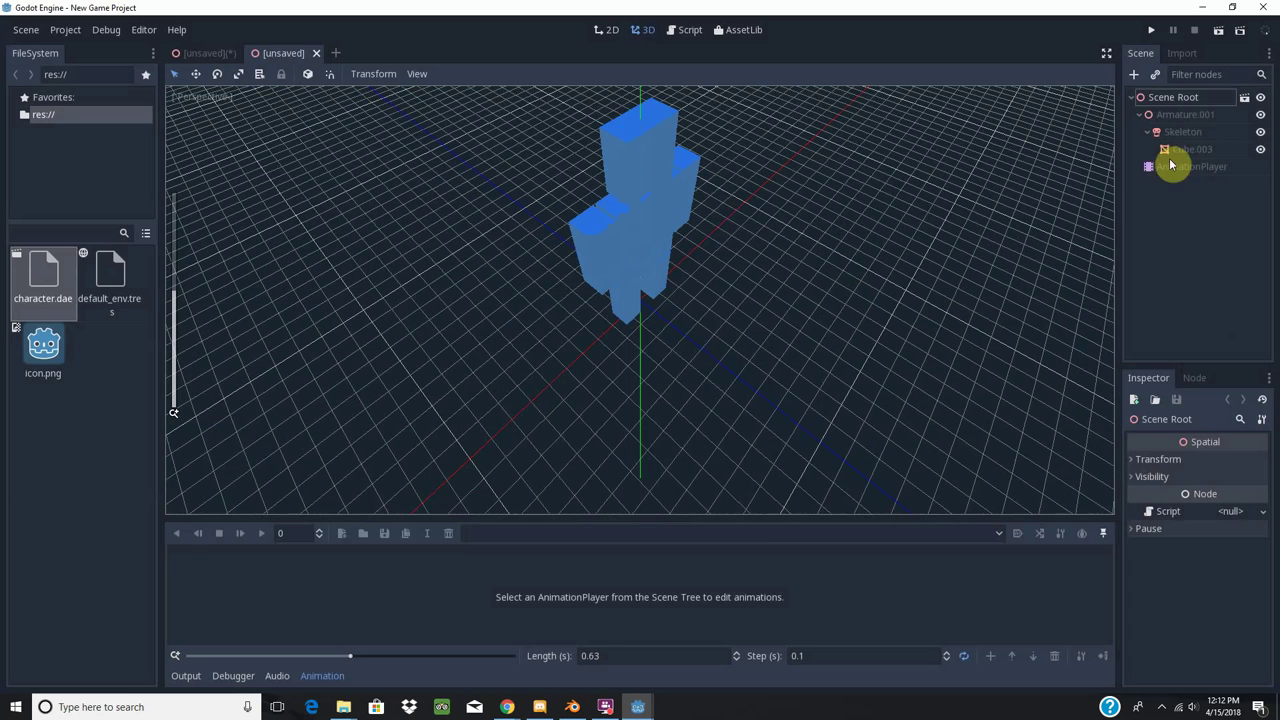
{"action": "left_click", "coordinate": [1176, 172]}
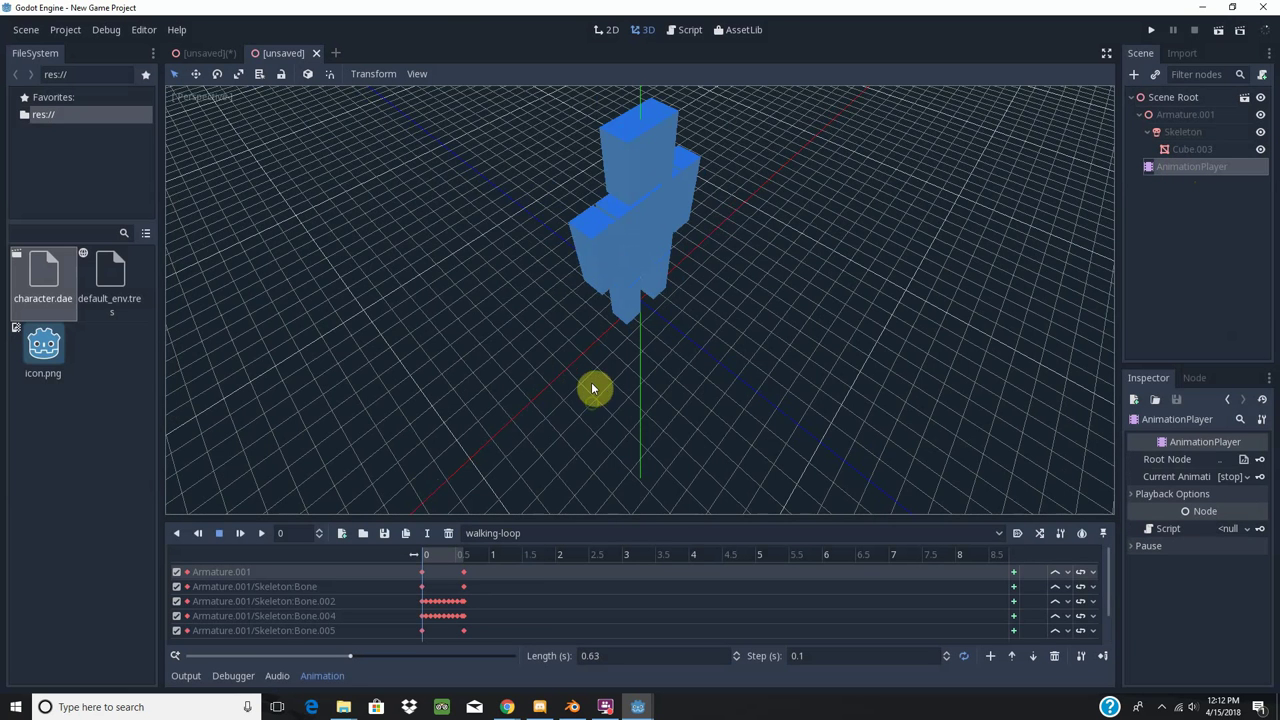
{"action": "middle_click_drag", "start_coordinate": [590, 379], "coordinate": [458, 425]}
{"action": "scroll", "coordinate": [400, 450], "scroll_direction": "down", "scroll_amount": 3}
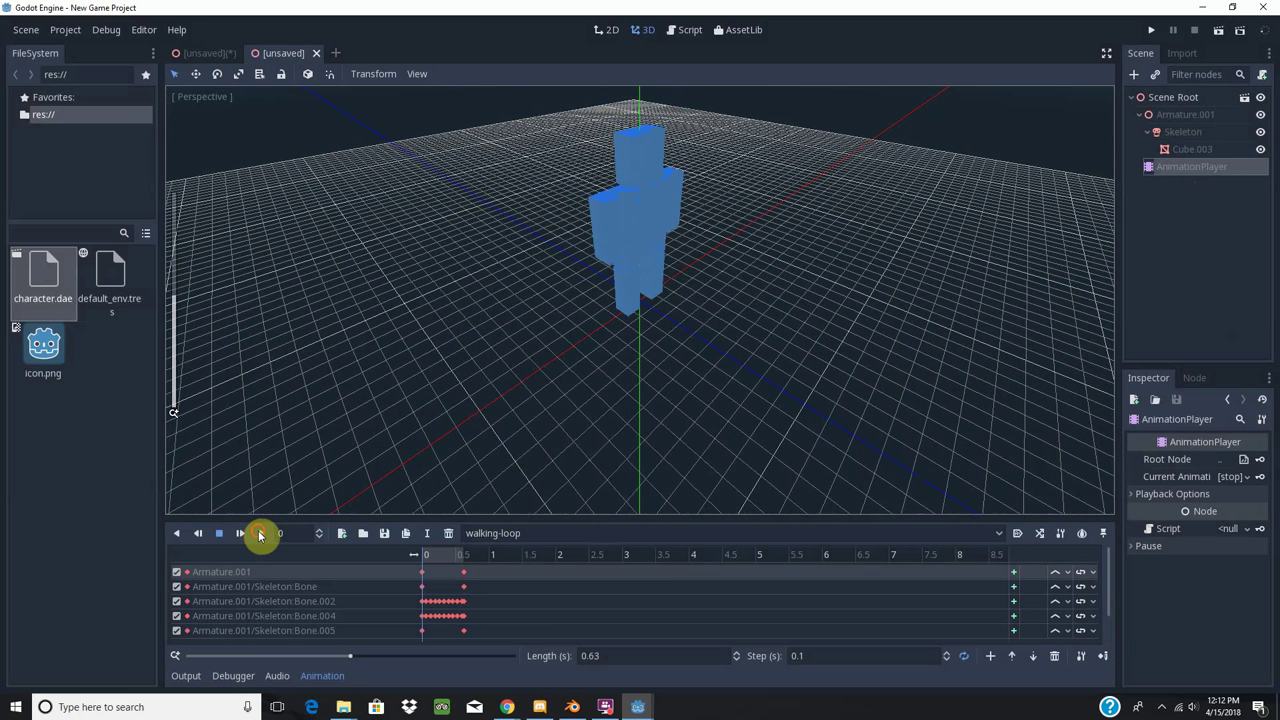
{"action": "left_click", "coordinate": [260, 535]}
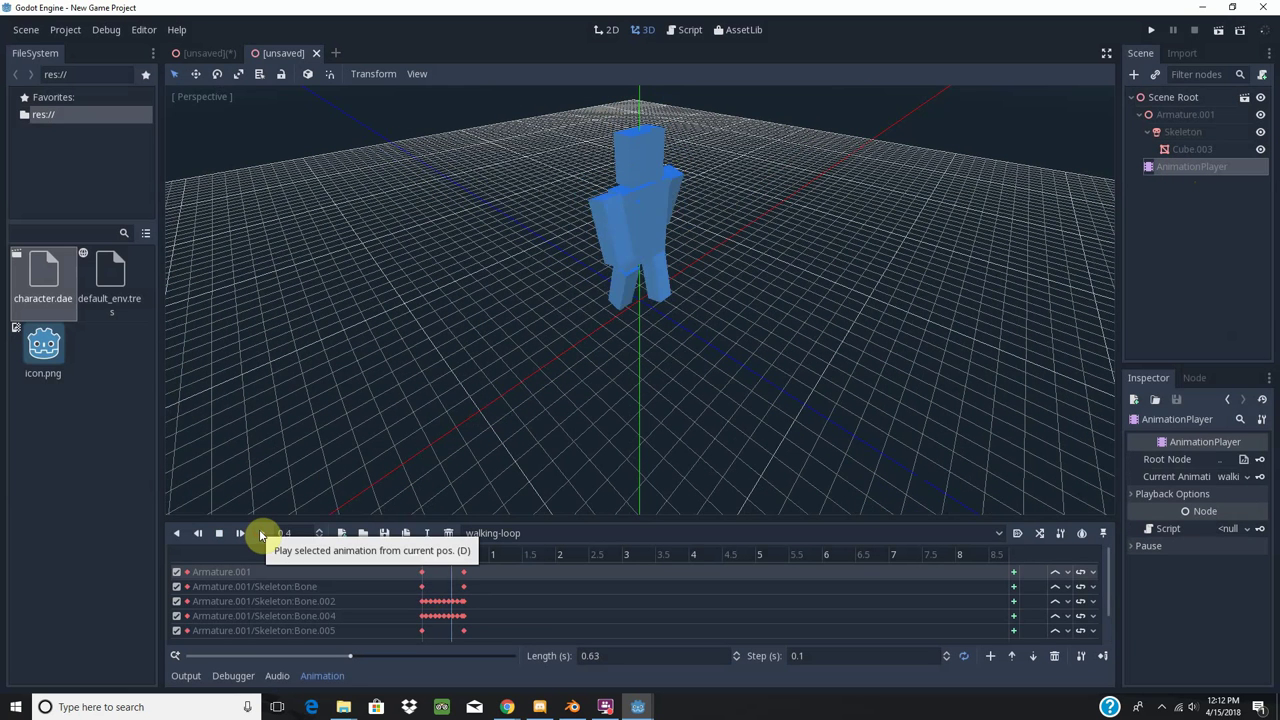
Switch the AnimationPlayer to the 2.67-second wave animation and play it from the start
{"action": "left_click", "coordinate": [997, 533]}
{"action": "left_click", "coordinate": [491, 569]}
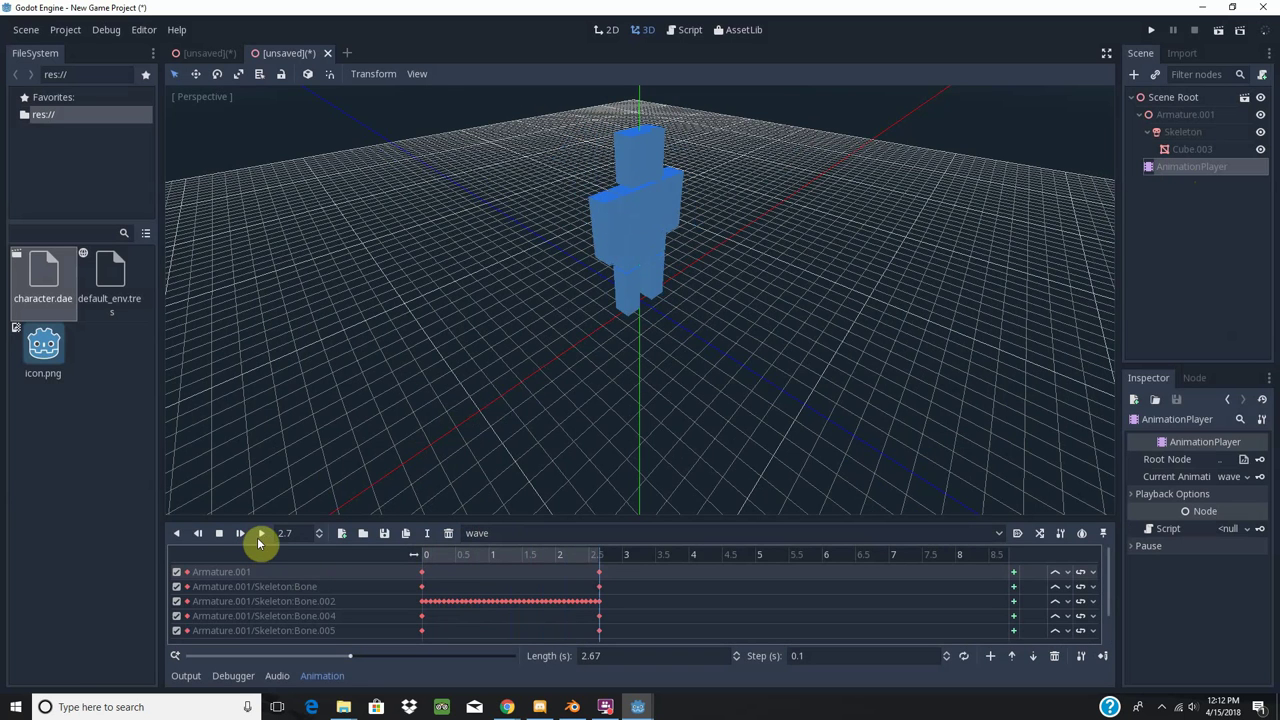
{"action": "left_click", "coordinate": [258, 534]}
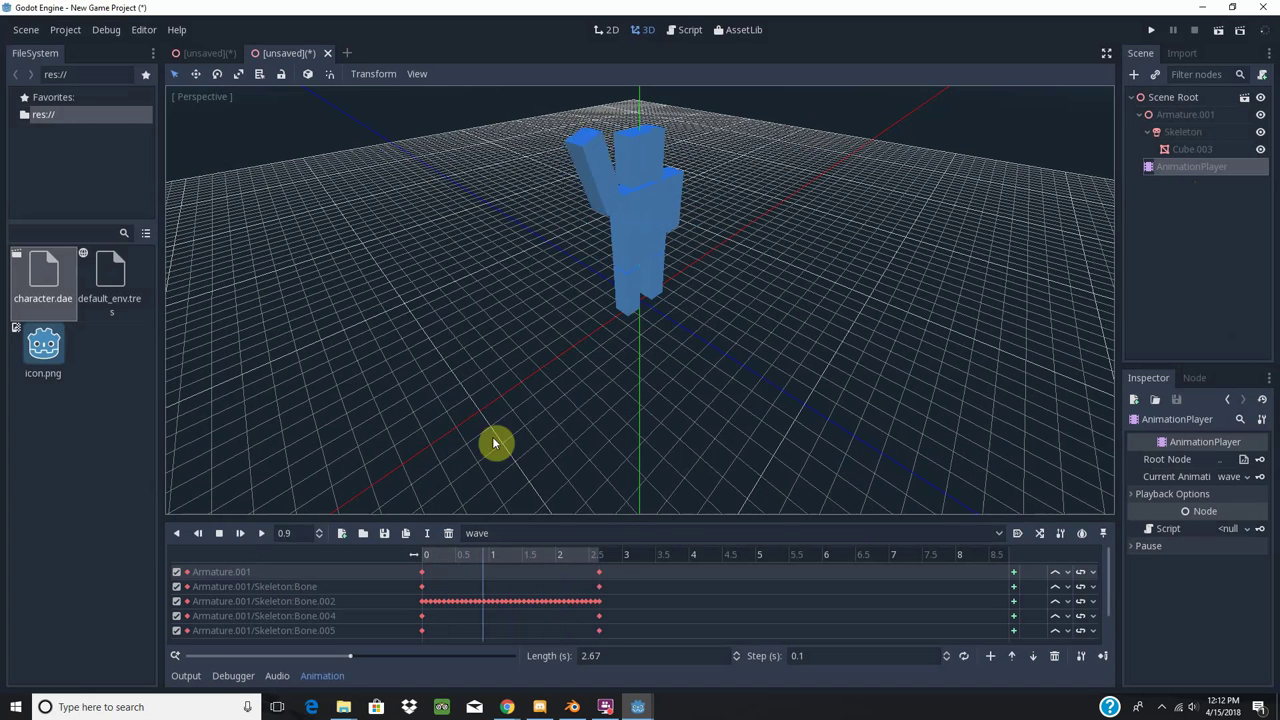